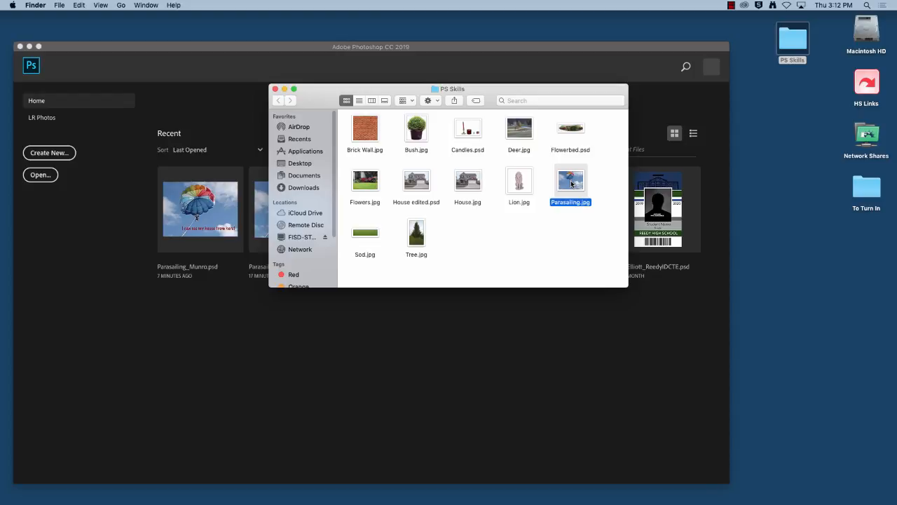
mouse_move(260, 501)
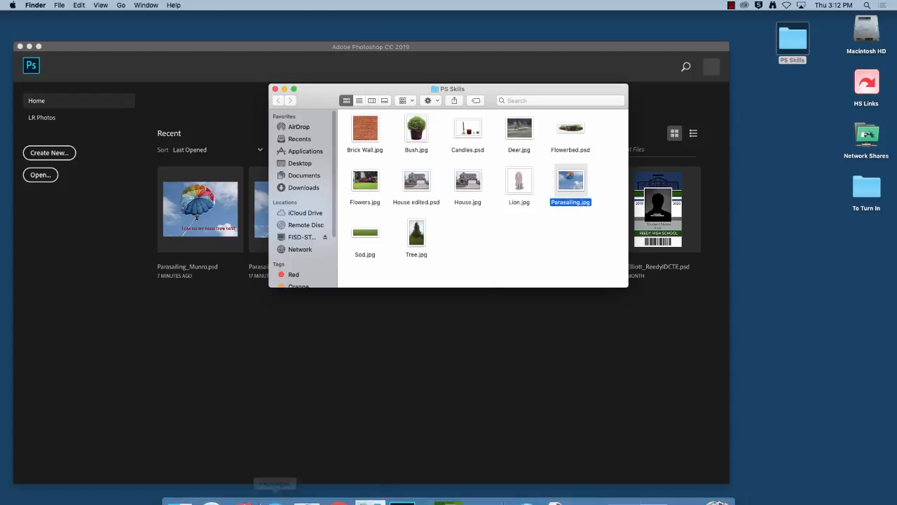
click(219, 488)
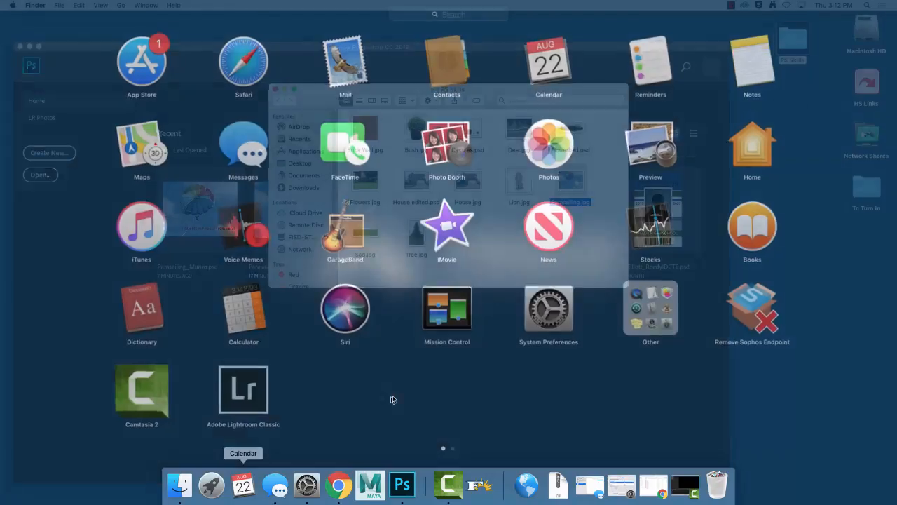
click(454, 444)
click(455, 445)
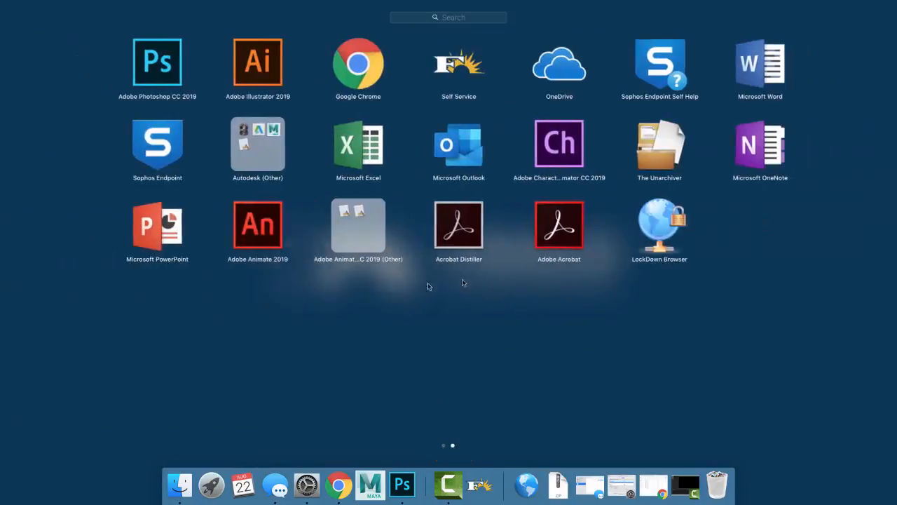
Open Parasailing.jpg from the PS Skills folder in Photoshop CC 2019
right_click(404, 492)
mouse_move(421, 423)
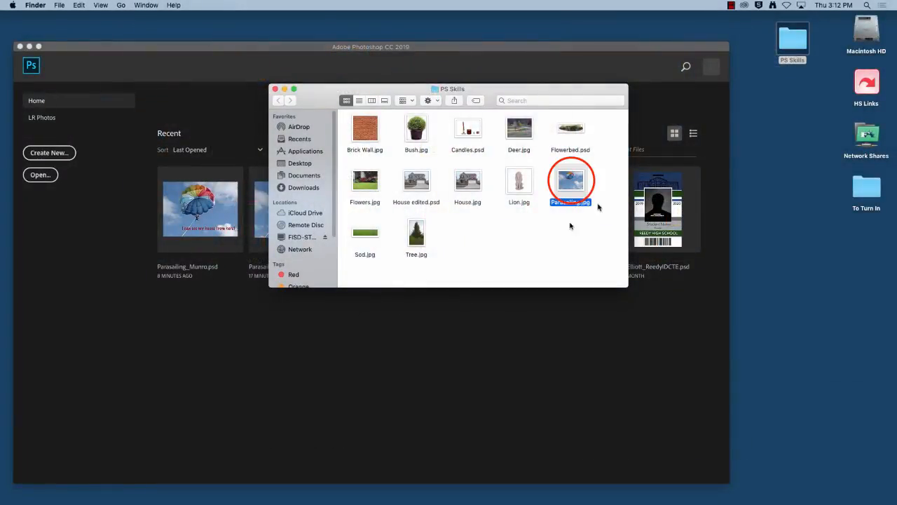
drag(570, 182, 407, 491)
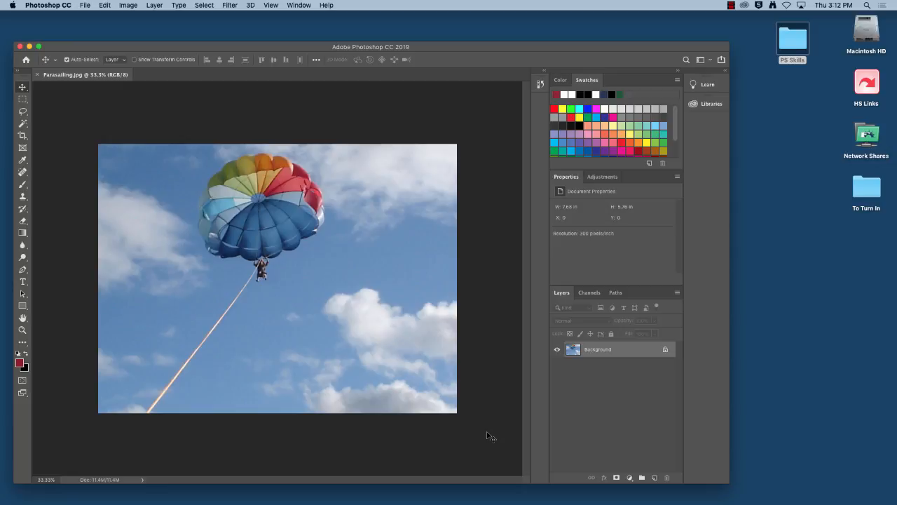
click(794, 36)
double_click(786, 61)
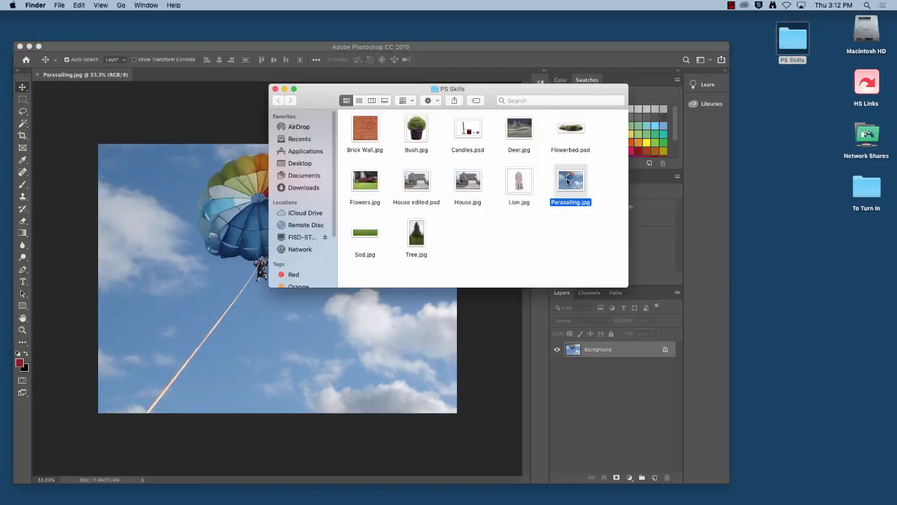
right_click(618, 203)
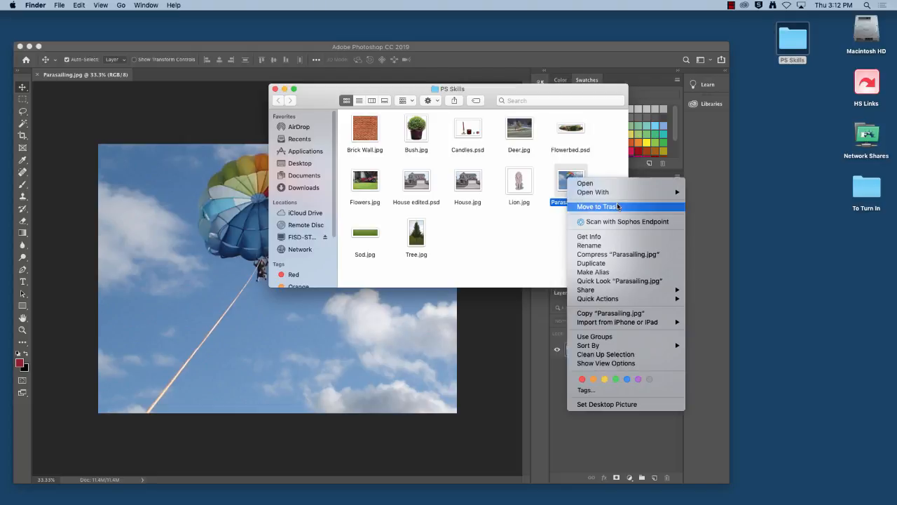
mouse_move(617, 196)
click(500, 54)
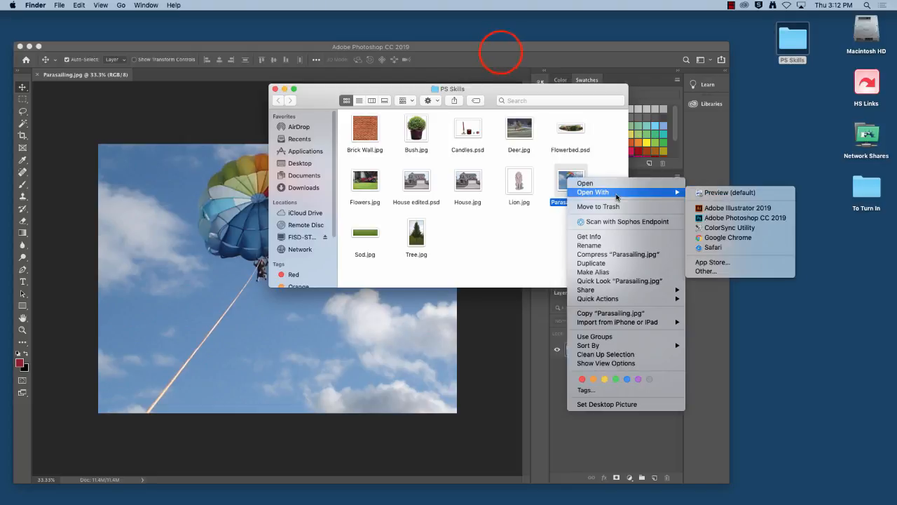
click(452, 54)
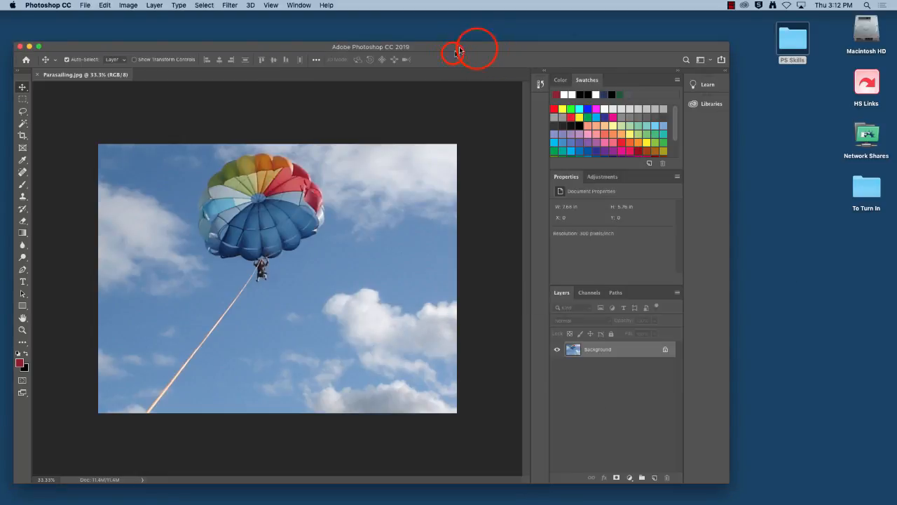
Move the Photoshop window higher on the desktop, and briefly expand the Learn and Libraries panels before collapsing them to icons
drag(477, 46, 503, 27)
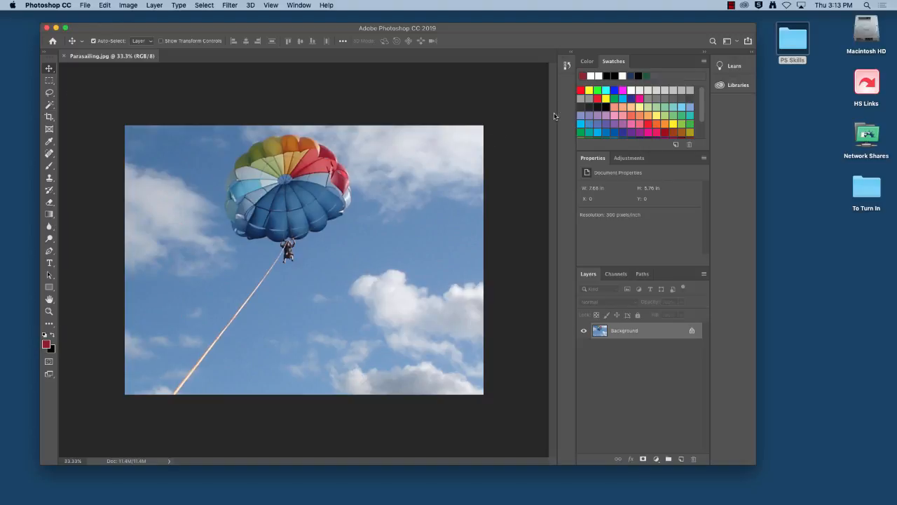
click(729, 66)
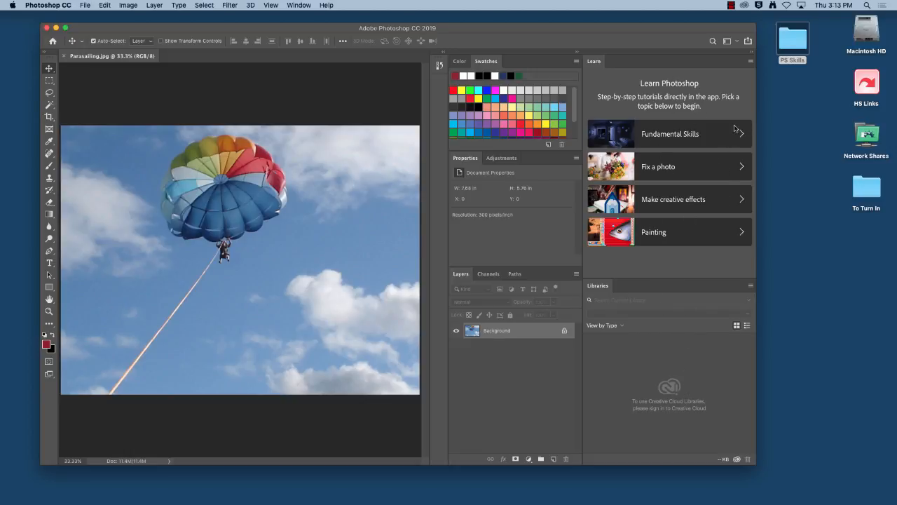
click(751, 54)
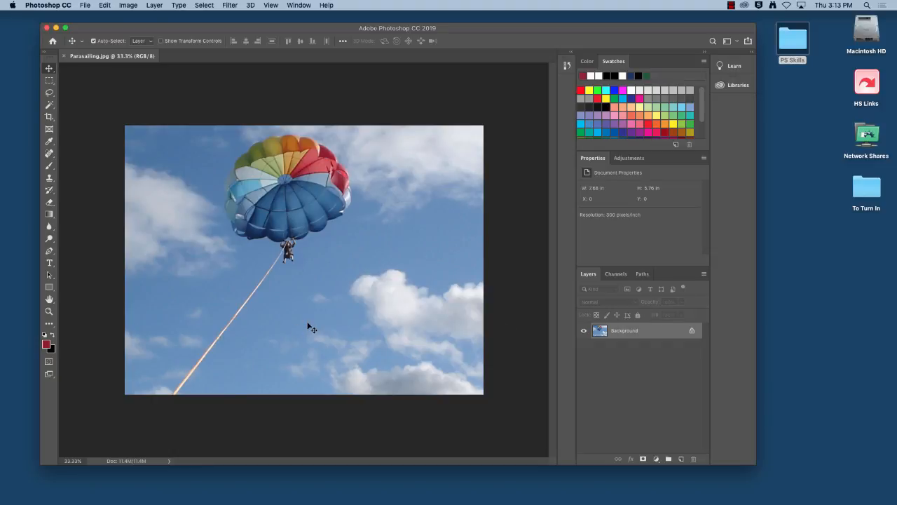
Reset the foreground and background colours to their defaults and swap them so that white is the foreground
click(45, 336)
click(52, 334)
Magnify the parachute to 200% with the Zoom tool and bring the parasailer into view for inspection
click(49, 310)
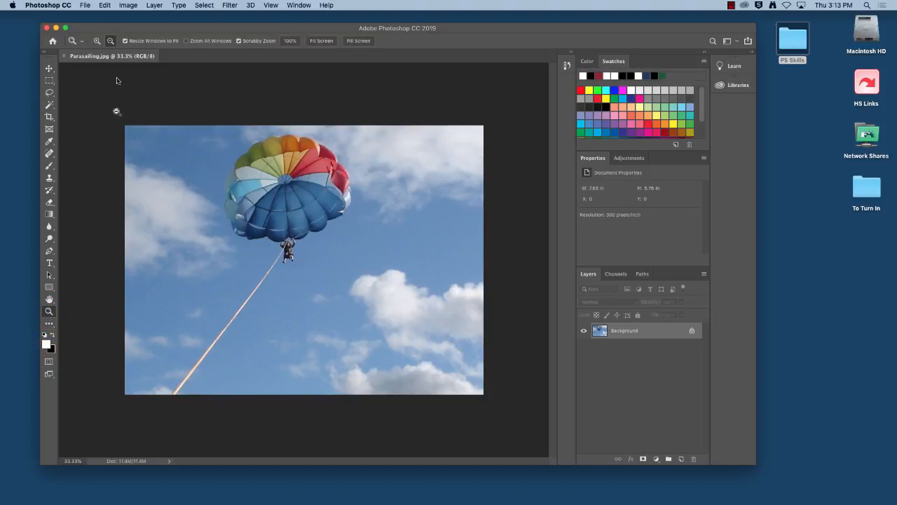
click(265, 187)
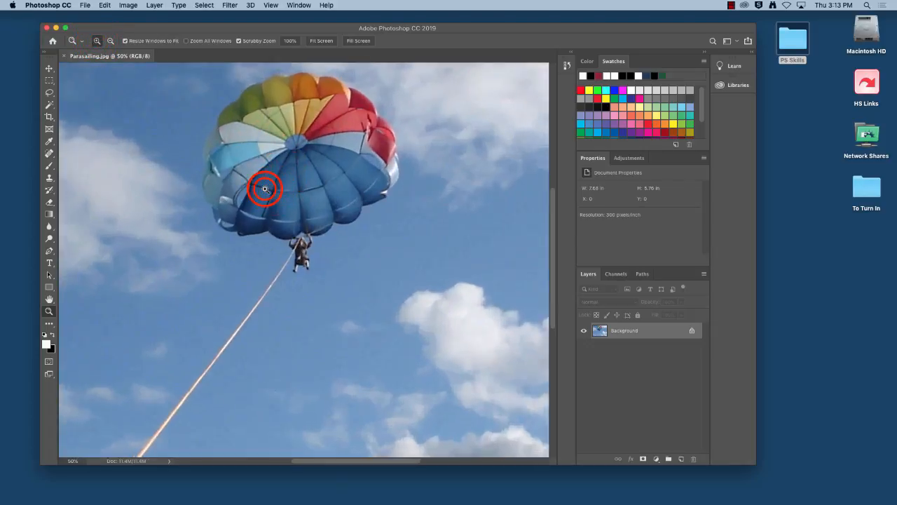
click(265, 189)
click(264, 188)
click(265, 189)
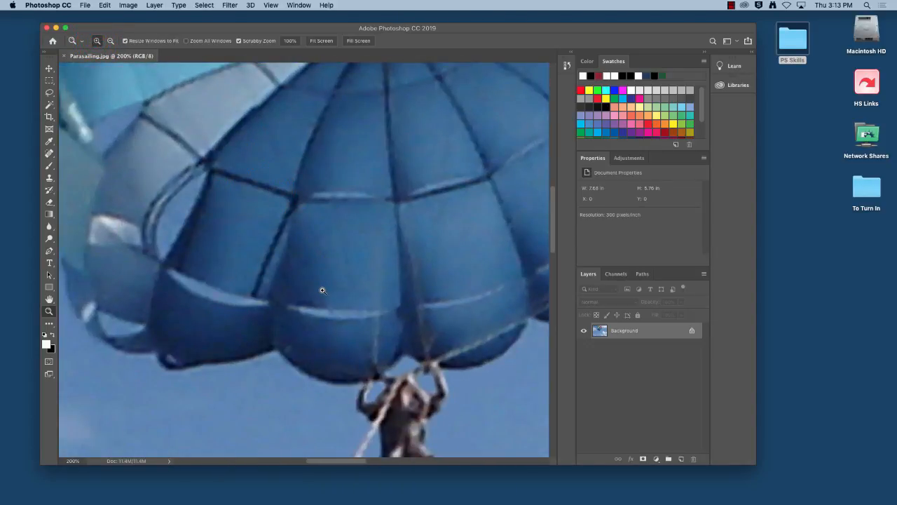
scroll(323, 291, down, 5)
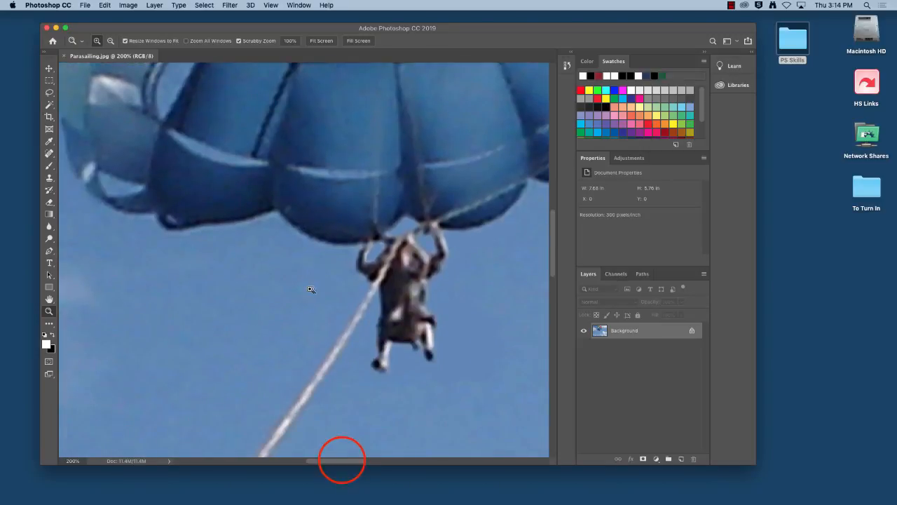
drag(342, 460, 340, 442)
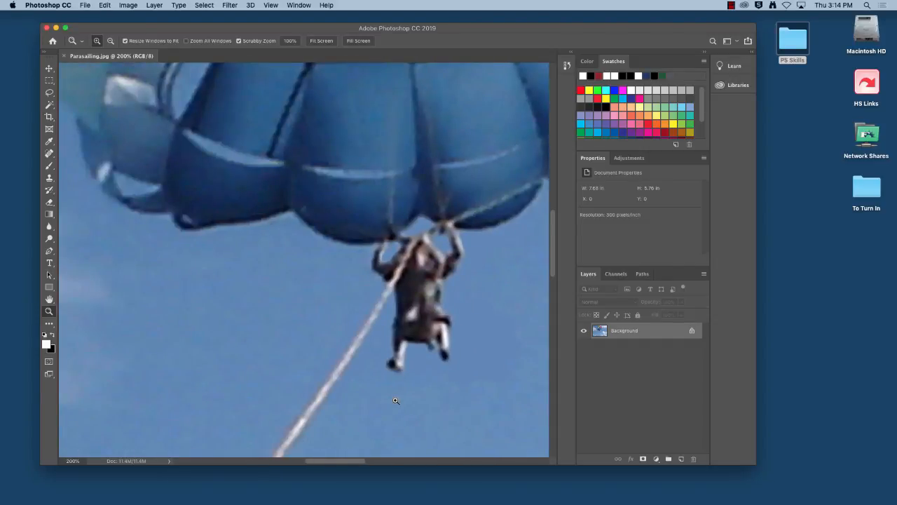
Zoom back out to 66.7% and fit the whole parasailing photo to the document window
click(110, 41)
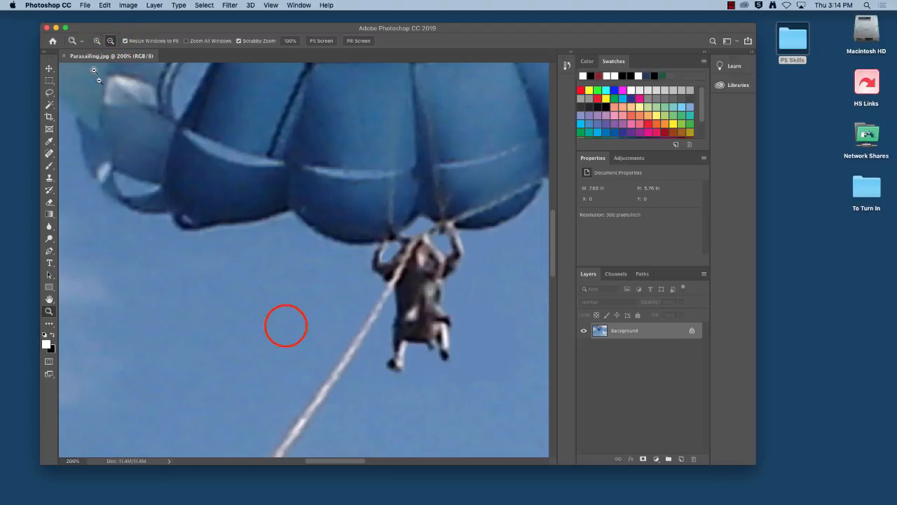
click(285, 325)
click(286, 325)
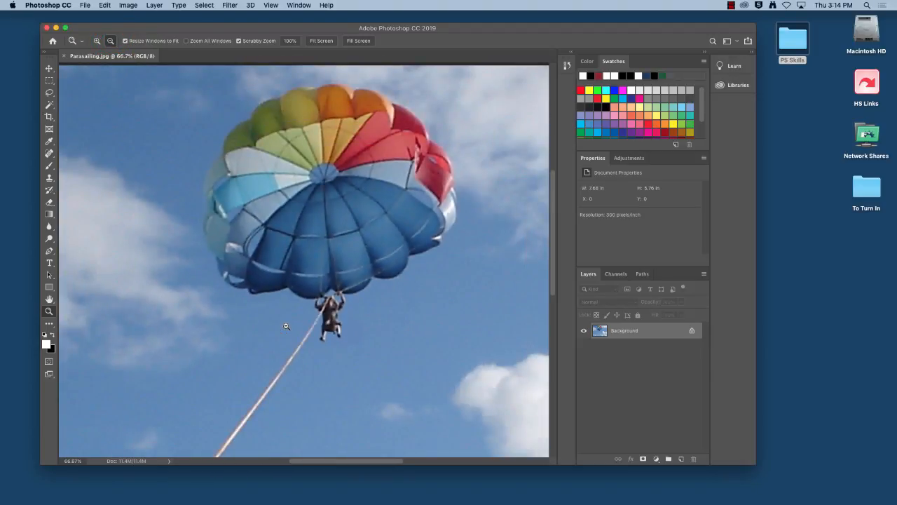
click(50, 300)
double_click(50, 300)
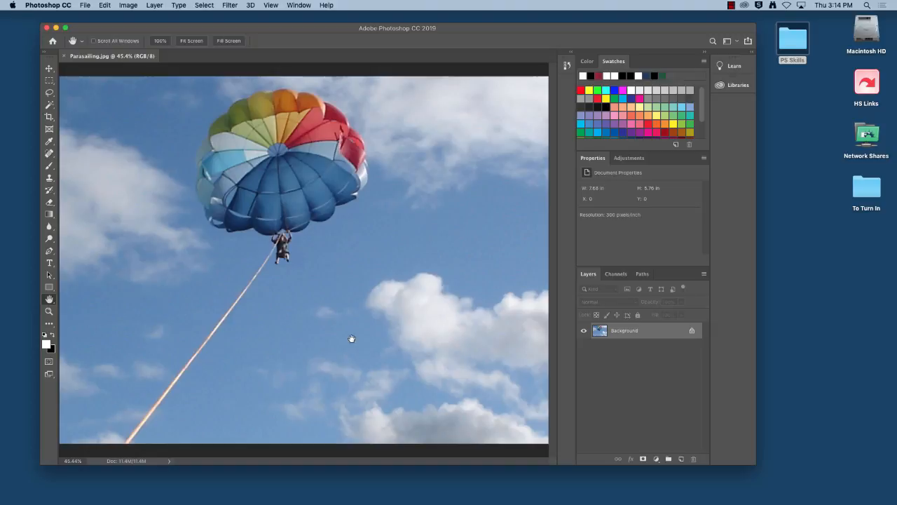
Widen the Photoshop window and show the rulers around the document
click(756, 344)
drag(755, 344, 836, 343)
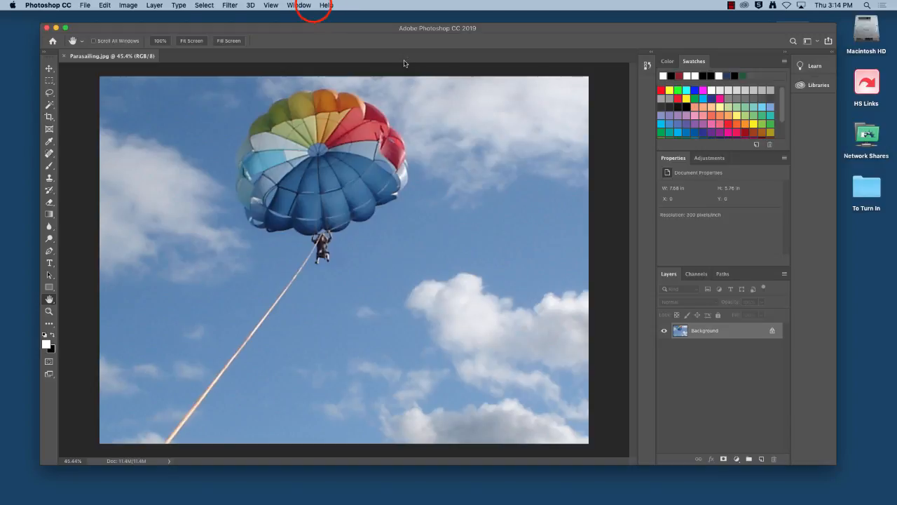
click(311, 5)
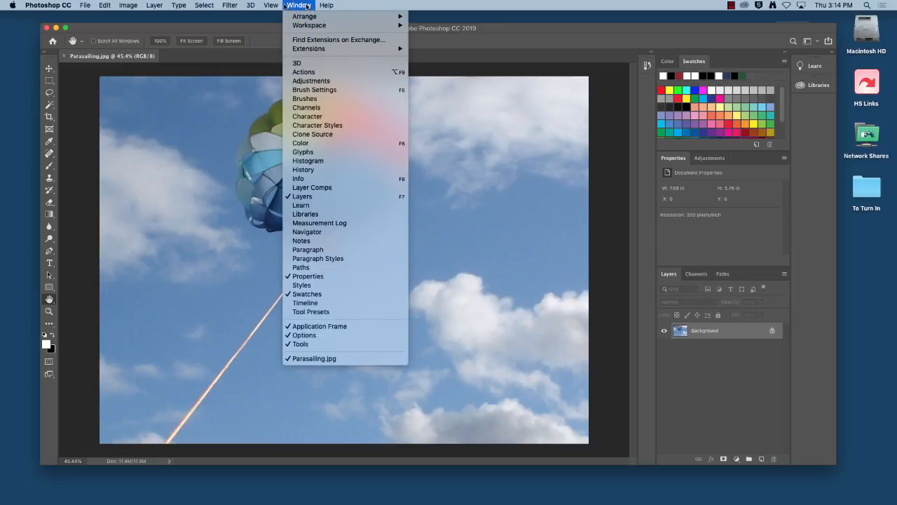
mouse_move(269, 6)
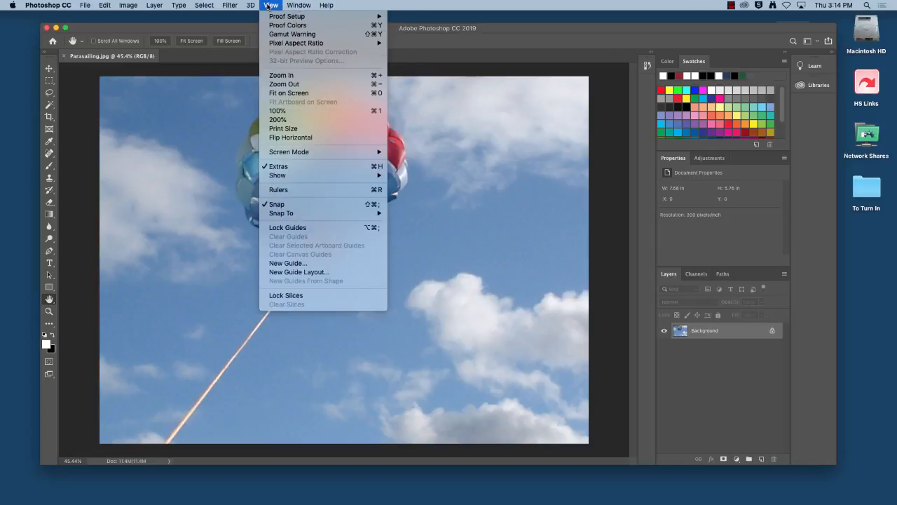
click(288, 192)
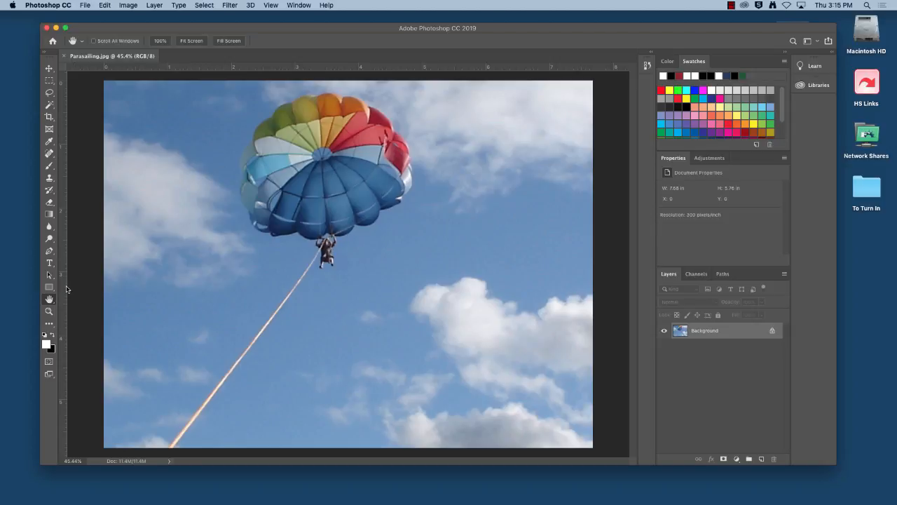
Place two vertical and two horizontal guides just inside the four edges of the photo
drag(67, 288, 120, 288)
drag(164, 68, 164, 96)
drag(66, 202, 581, 200)
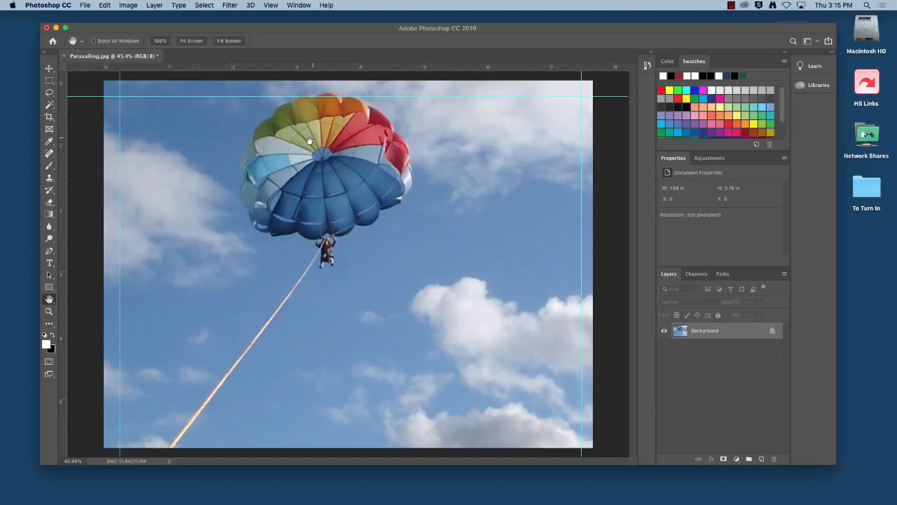
drag(321, 67, 312, 434)
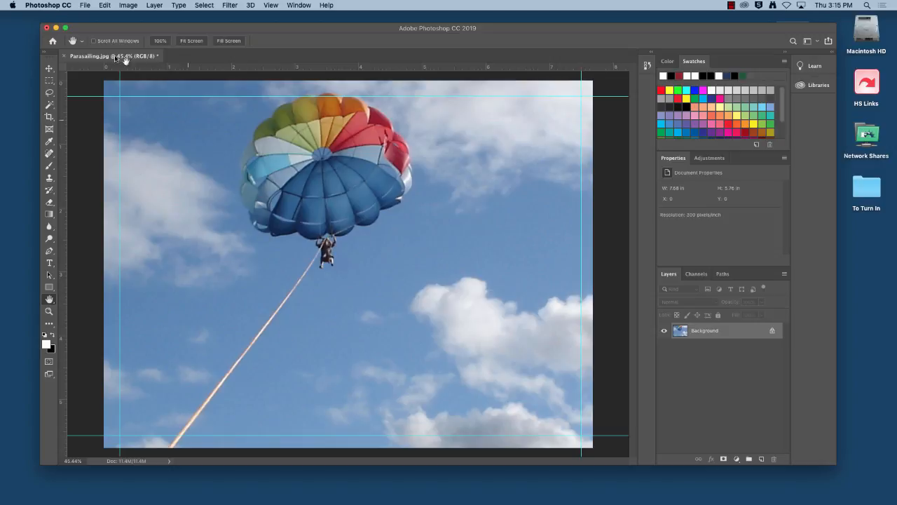
Remove all four guides from the photo with the Move tool
click(90, 97)
click(51, 69)
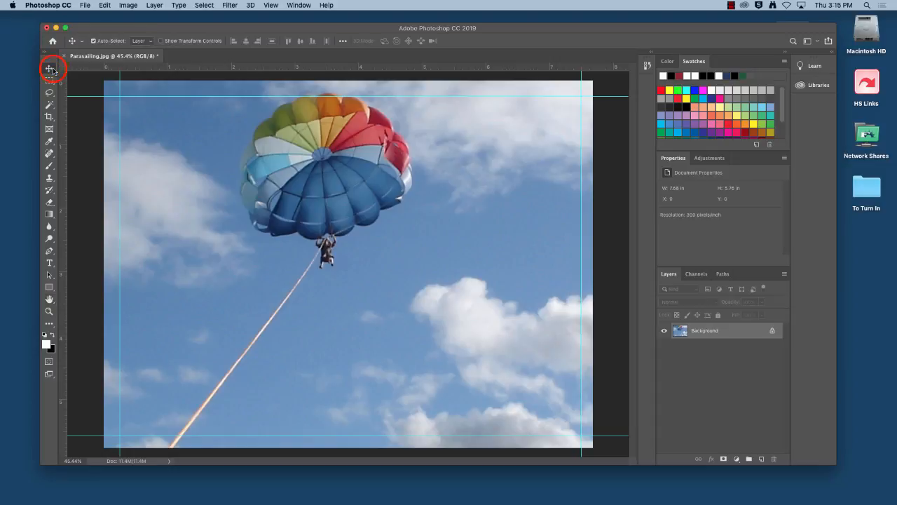
click(146, 96)
drag(146, 96, 137, 66)
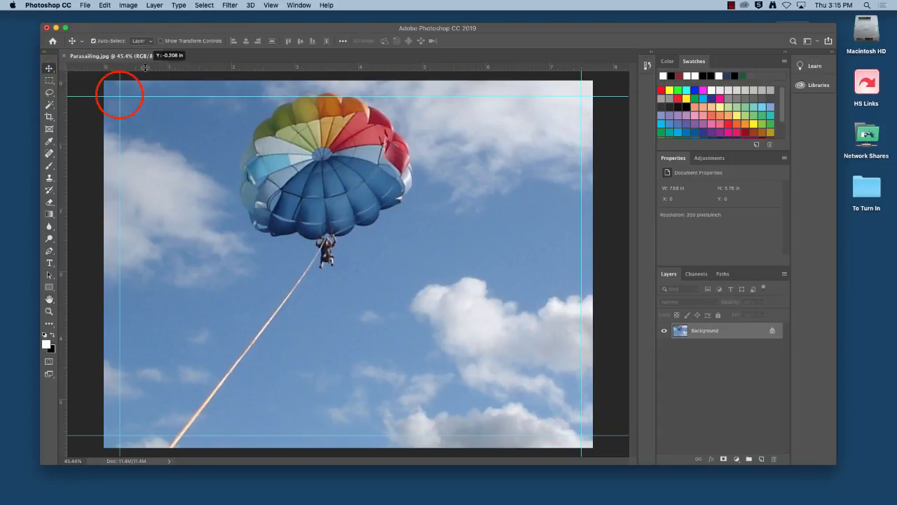
drag(119, 94, 65, 112)
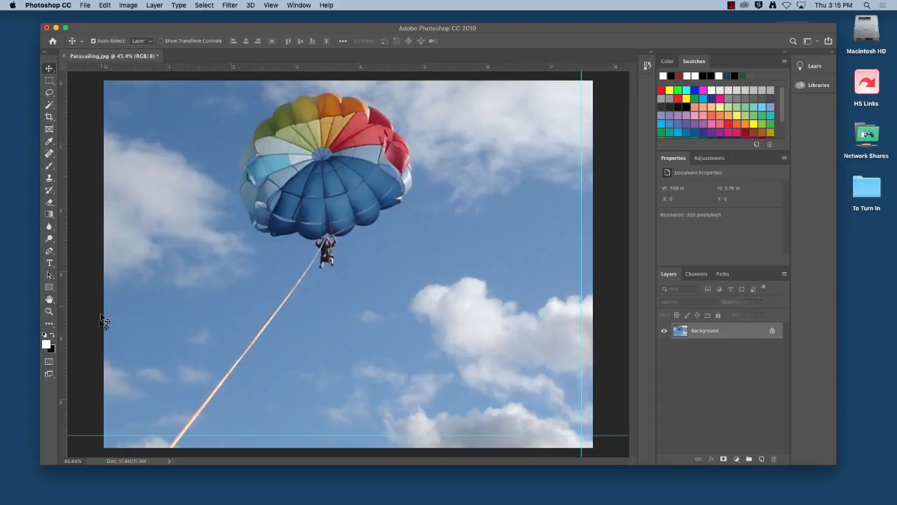
click(100, 435)
drag(102, 440, 127, 67)
drag(581, 100, 63, 113)
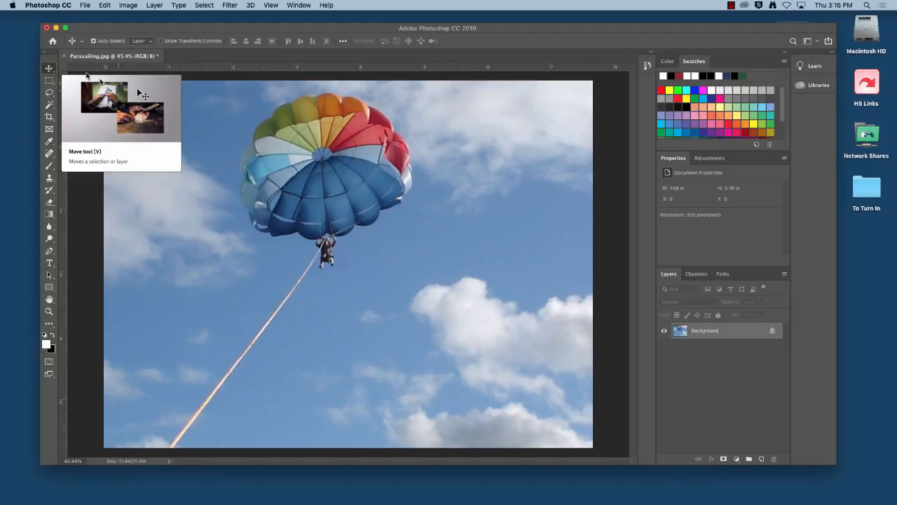
Crop the photo to about 6.56 by 4.55 in around the parachute and apply the crop
click(48, 117)
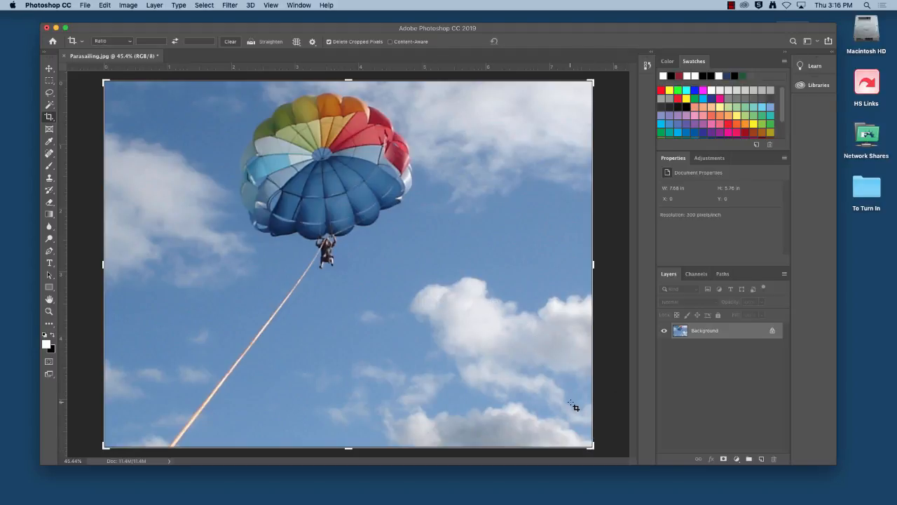
click(593, 447)
drag(592, 446, 557, 412)
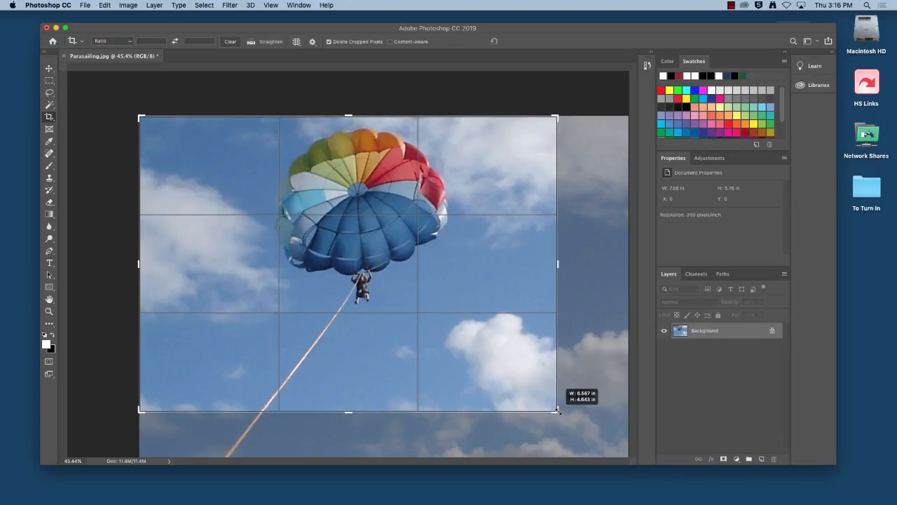
drag(558, 411, 557, 408)
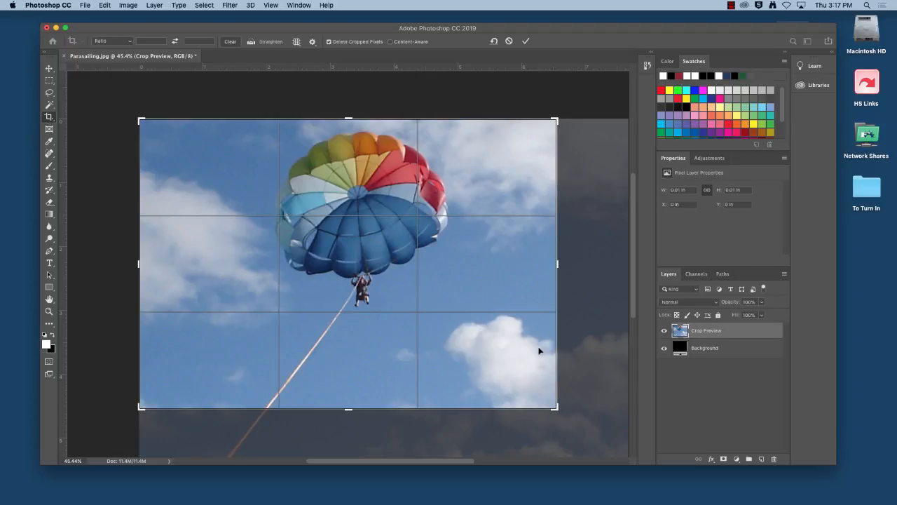
key(Return)
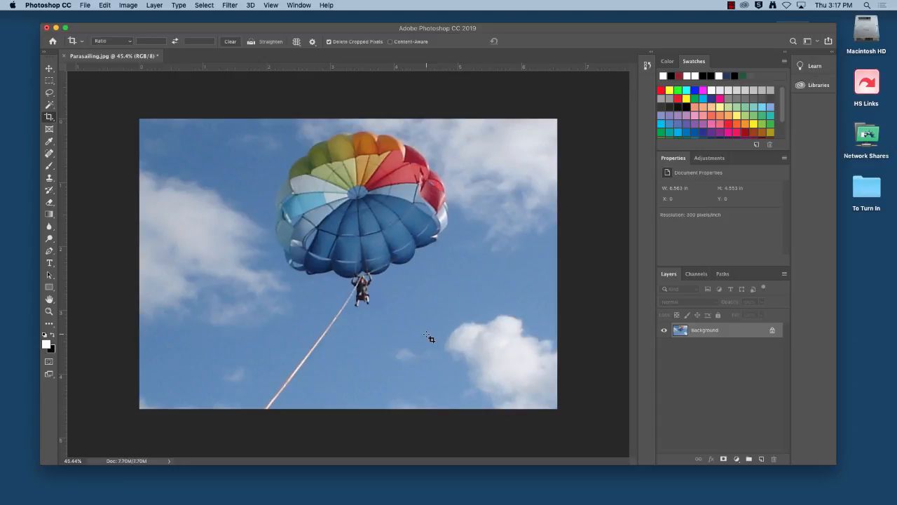
Step back in the document history to the last New Guide state, then restore the Crop state
click(104, 5)
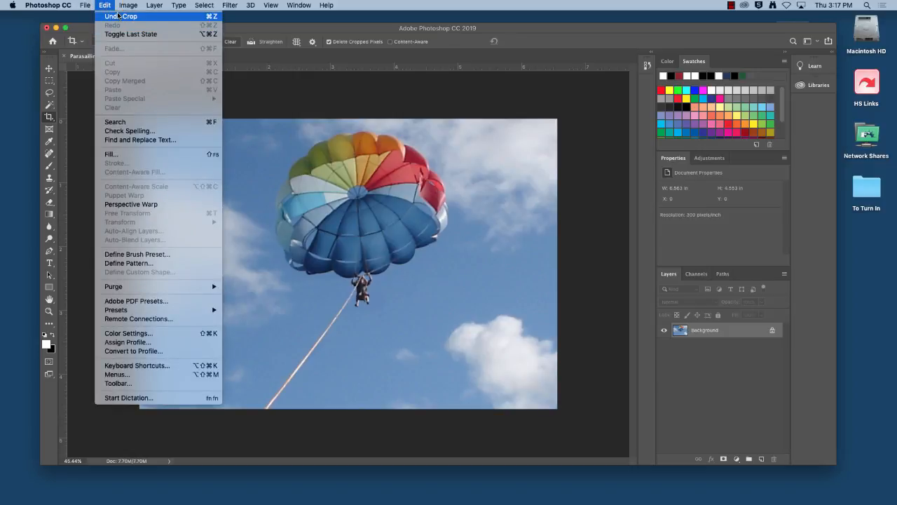
click(646, 65)
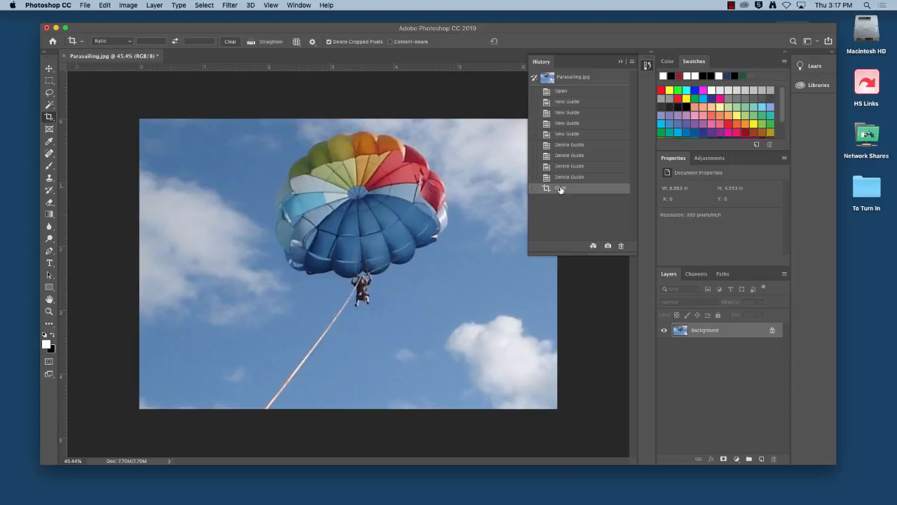
click(572, 133)
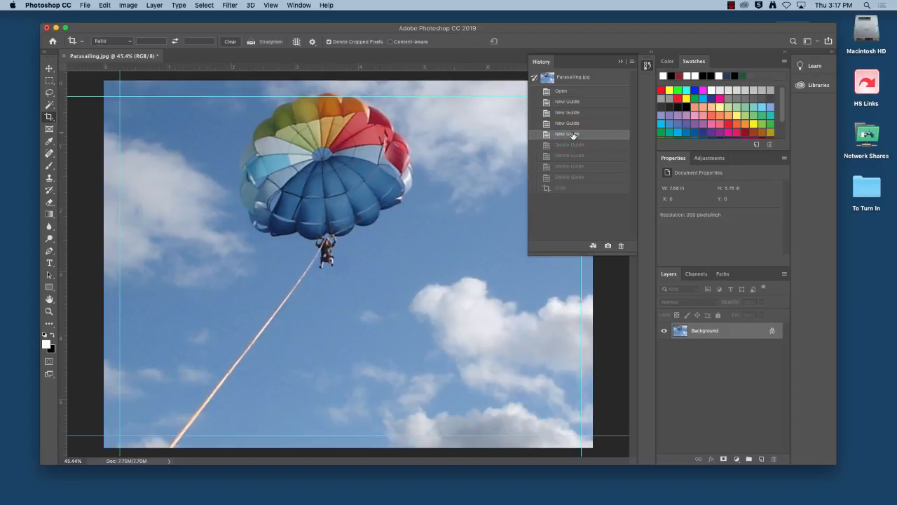
click(562, 188)
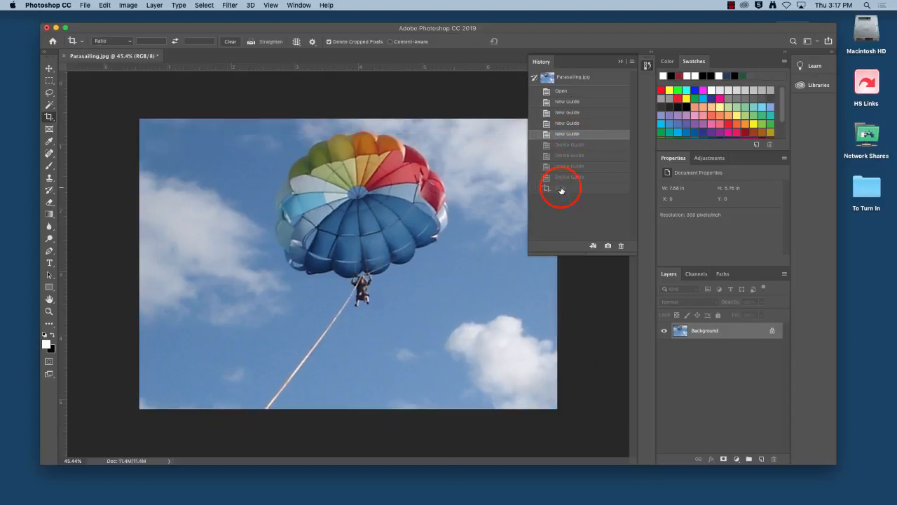
click(620, 62)
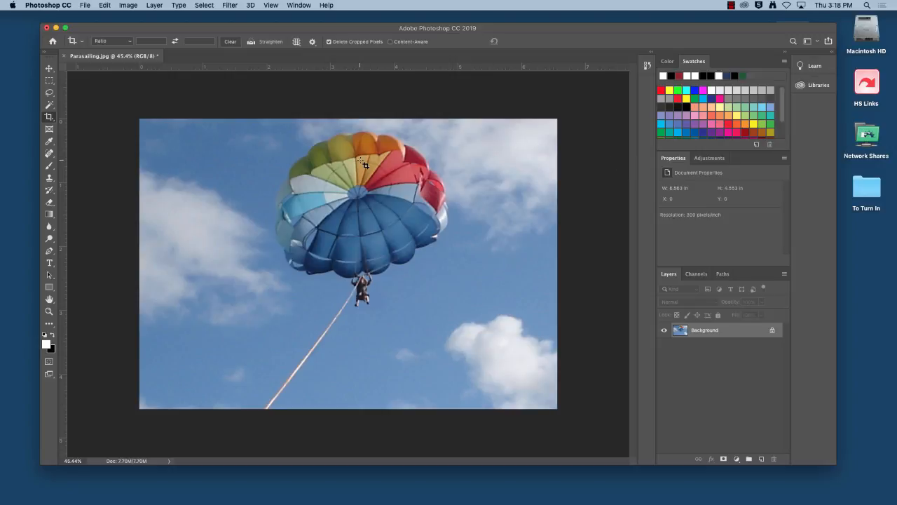
Add white 24 pt Marker Felt Thin text reading "I can see my house from here!" in the lower part of the photo
click(50, 262)
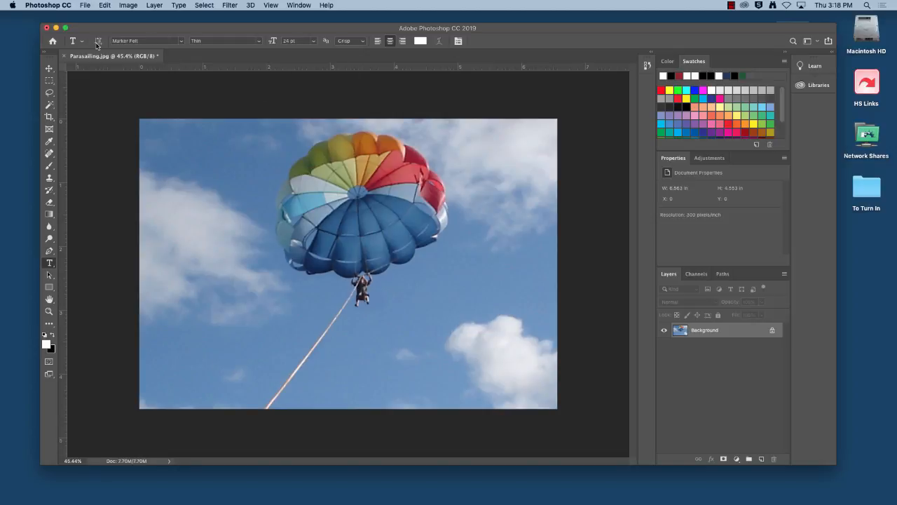
click(176, 361)
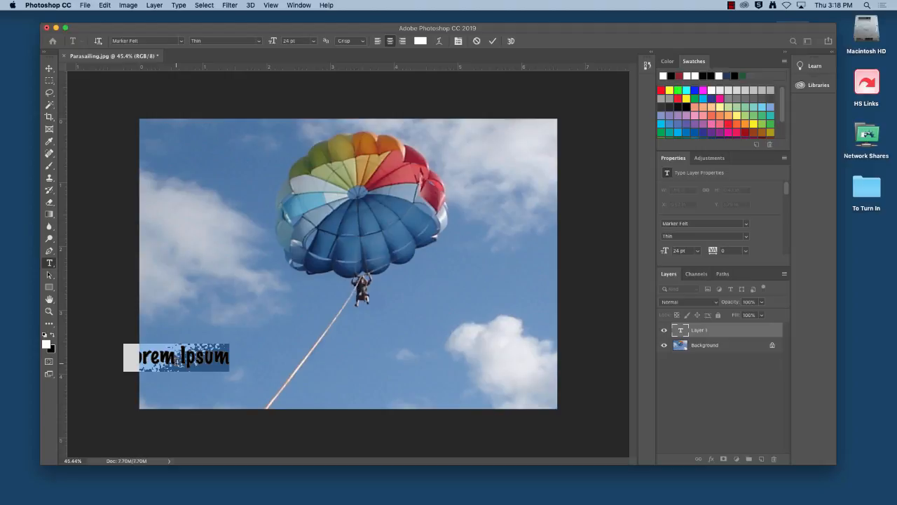
text(I c)
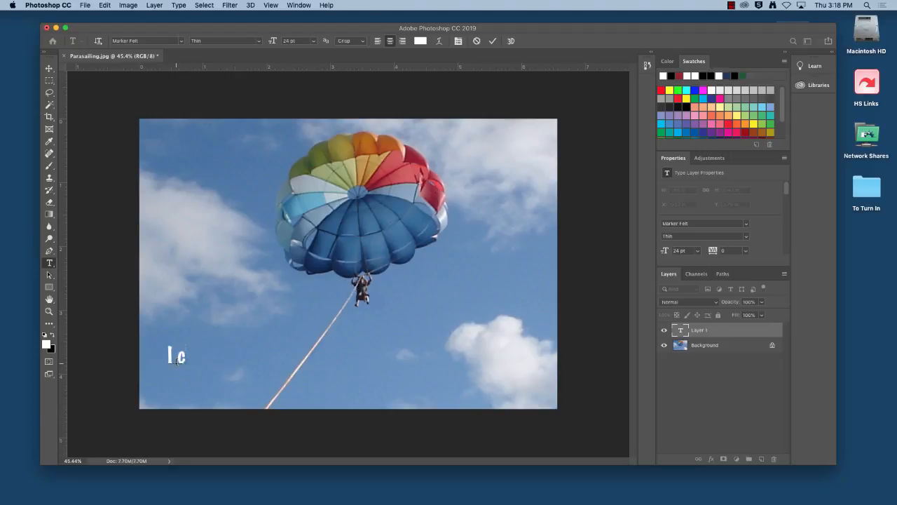
text(an see my house from here)
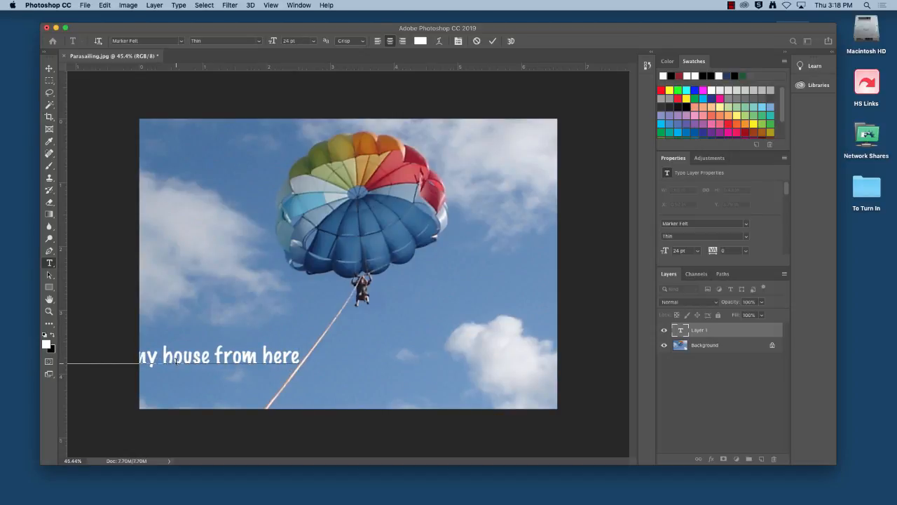
text(!)
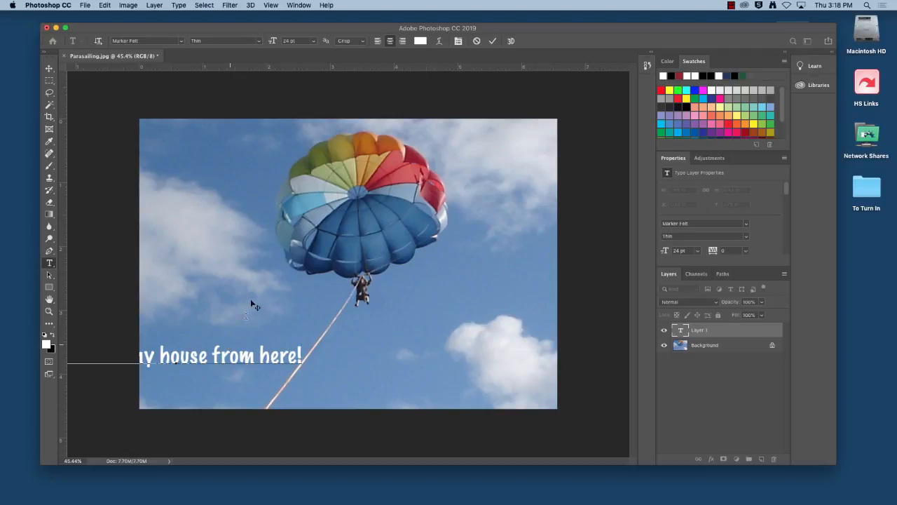
Move the text fully inside the photo, below and right of the parasailer, and switch its layer's visibility off and on
click(49, 68)
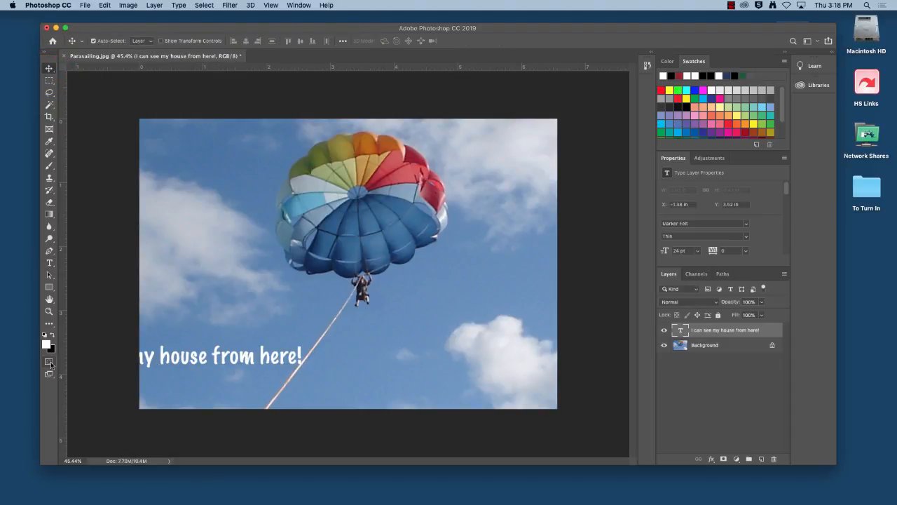
click(182, 358)
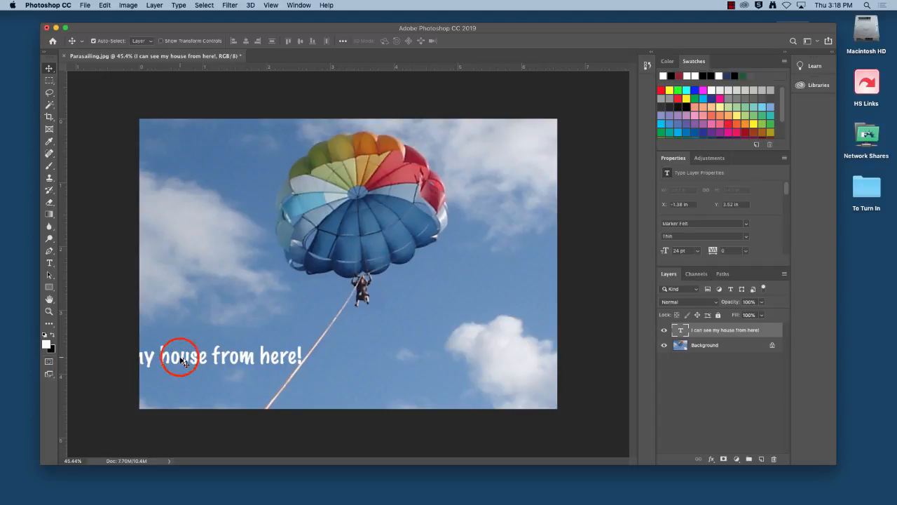
drag(184, 361, 427, 356)
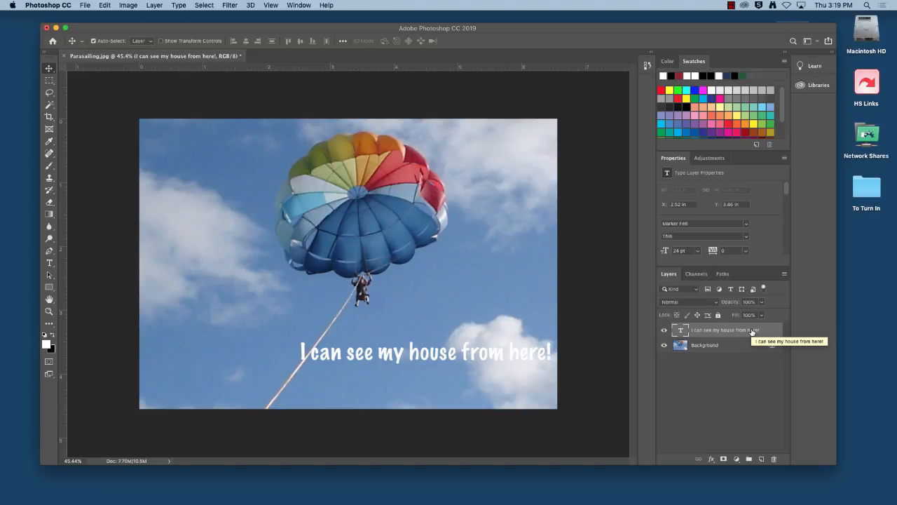
mouse_move(441, 348)
mouse_down()
mouse_move(356, 335)
mouse_move(395, 278)
mouse_move(413, 340)
mouse_move(392, 309)
mouse_move(361, 371)
mouse_move(388, 266)
mouse_move(439, 318)
mouse_move(423, 334)
mouse_move(424, 343)
mouse_move(439, 342)
mouse_up()
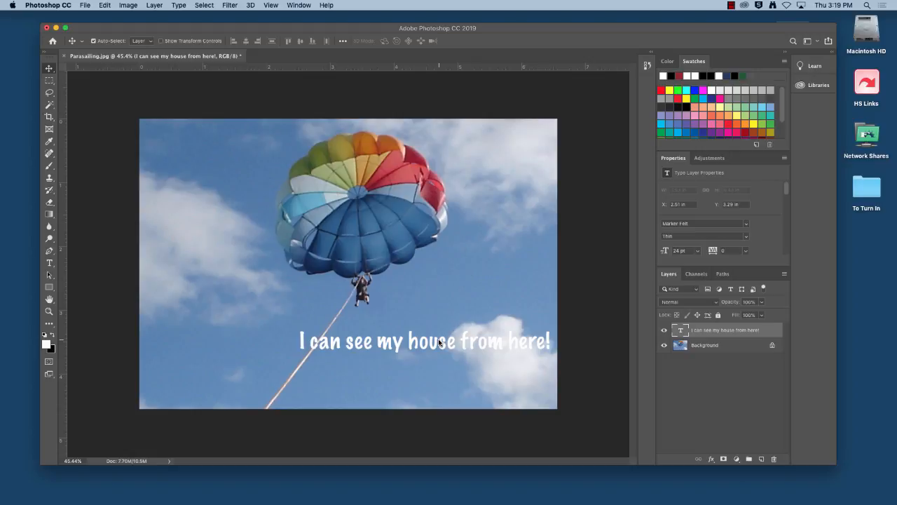
click(665, 330)
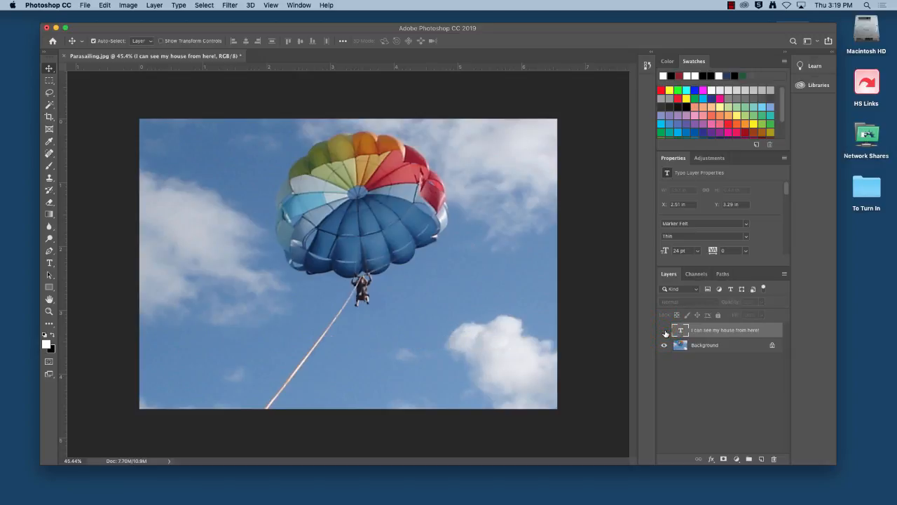
click(664, 331)
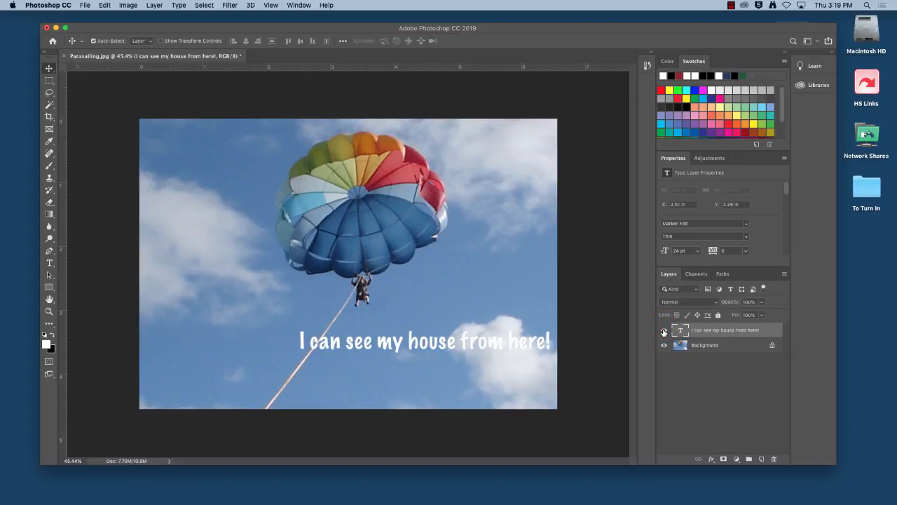
Look through the font and style choices for the text layer and set its size to 18 pt
click(51, 264)
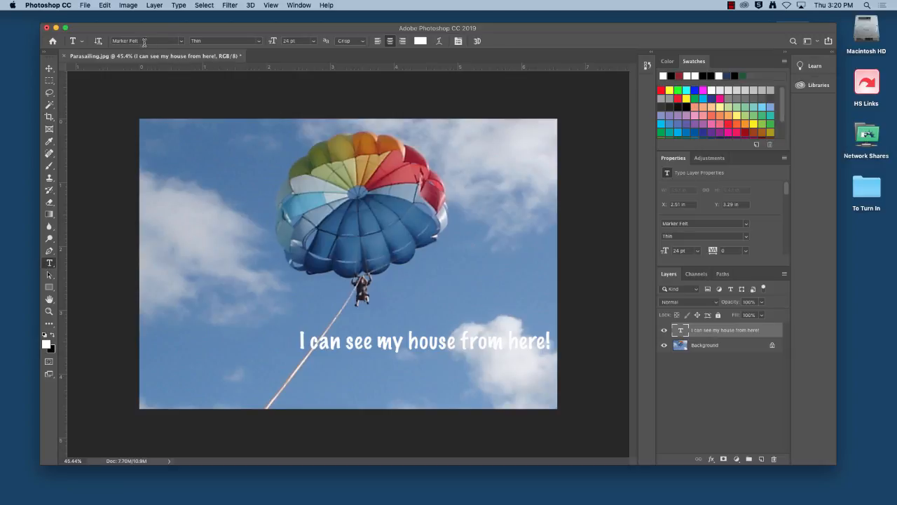
click(181, 42)
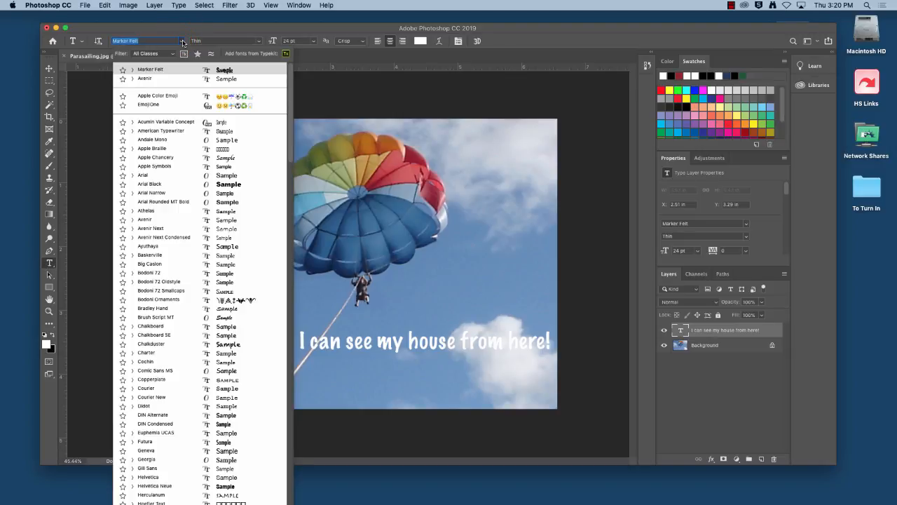
click(257, 42)
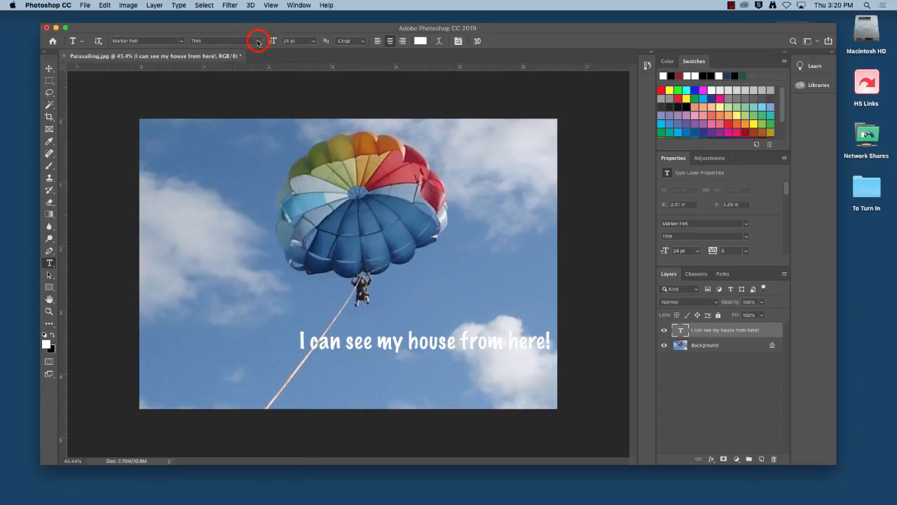
click(259, 42)
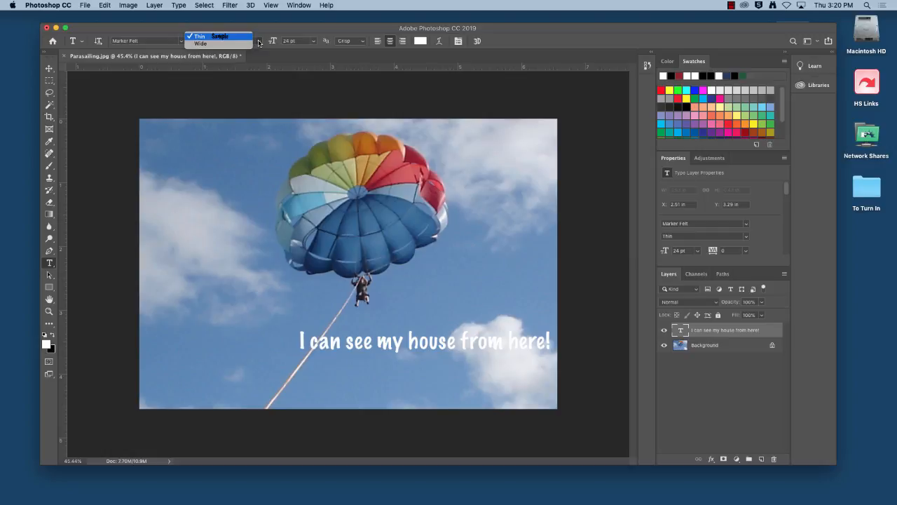
click(315, 41)
click(315, 41)
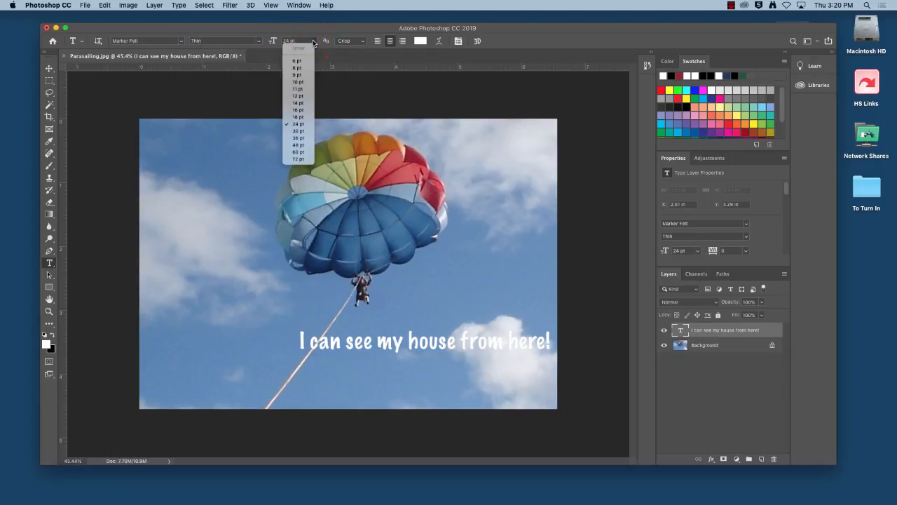
click(298, 116)
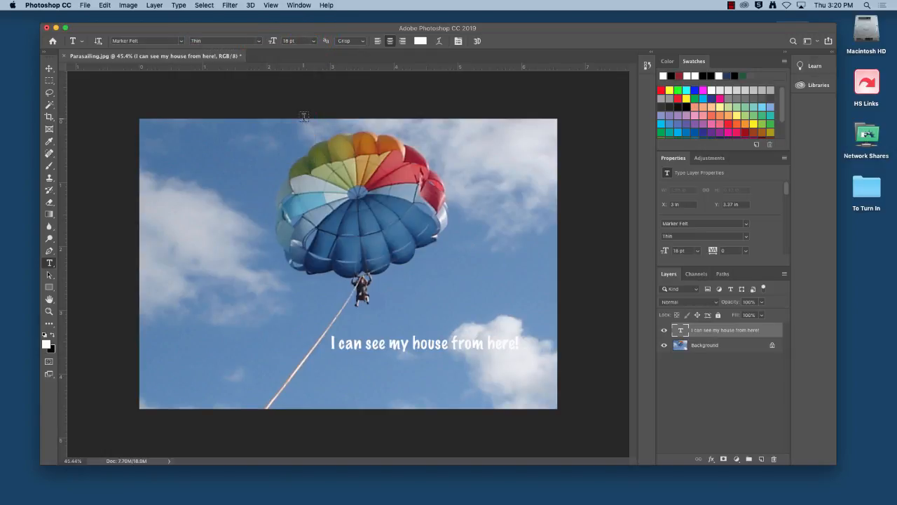
Move the caption about 0.27 in to the right, keeping its height, with the Move tool
click(49, 68)
drag(448, 341, 468, 341)
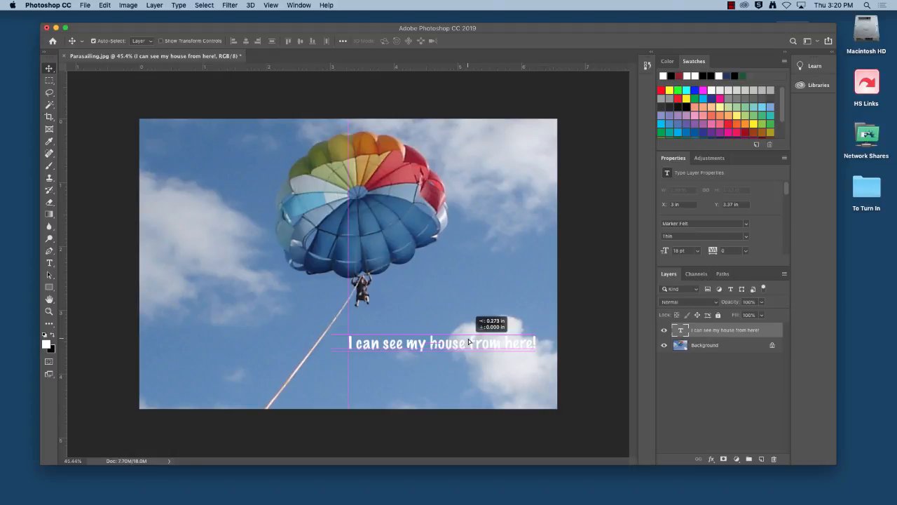
drag(468, 341, 468, 342)
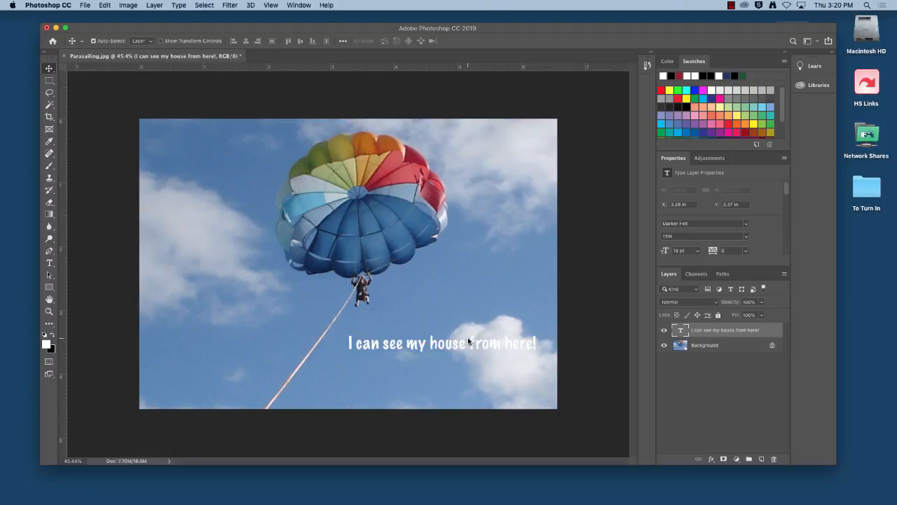
Recolour the text dark red by sampling the parachute's red panels, after trying a blue
click(50, 264)
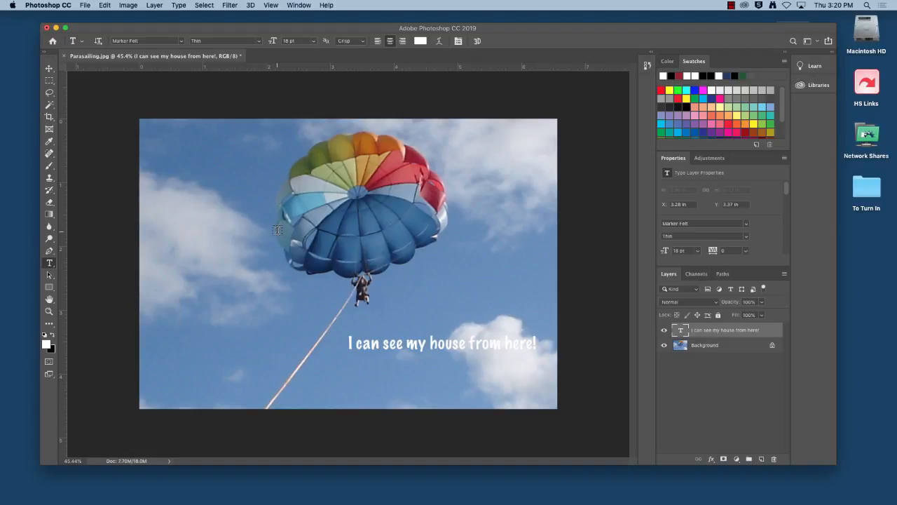
click(421, 41)
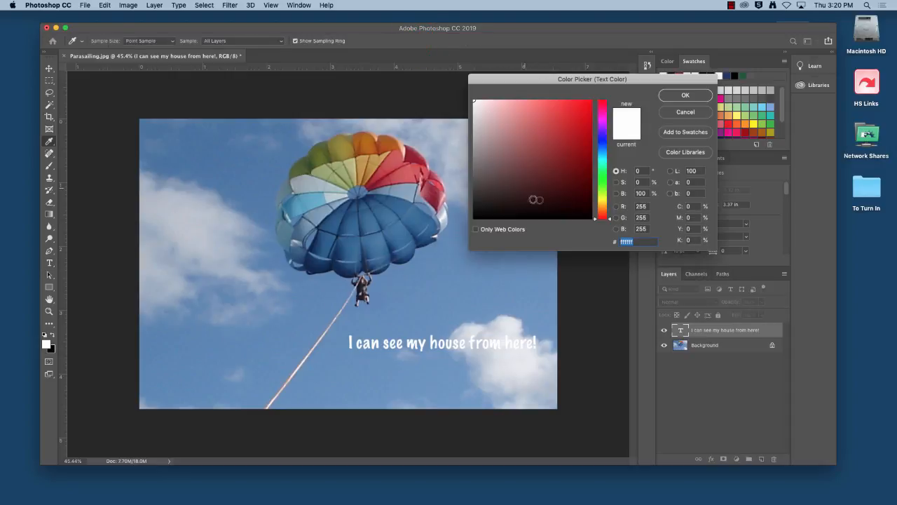
drag(602, 183, 603, 144)
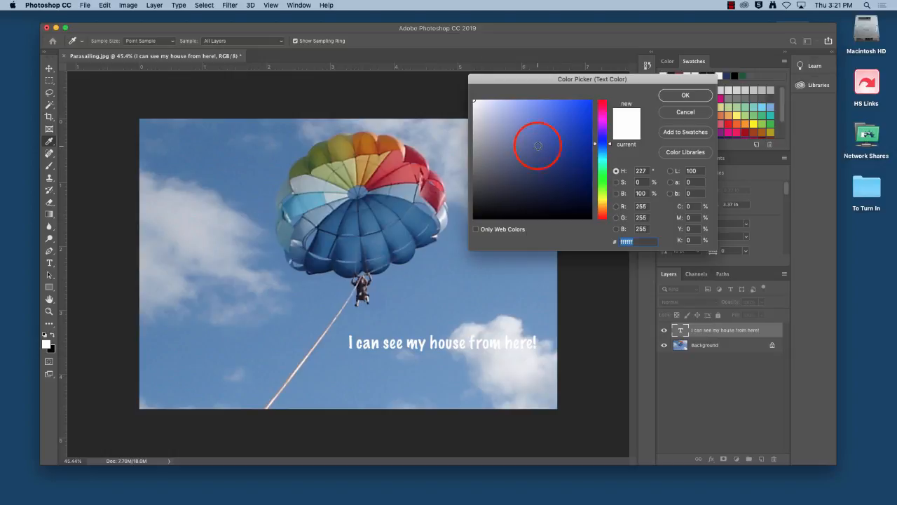
click(538, 146)
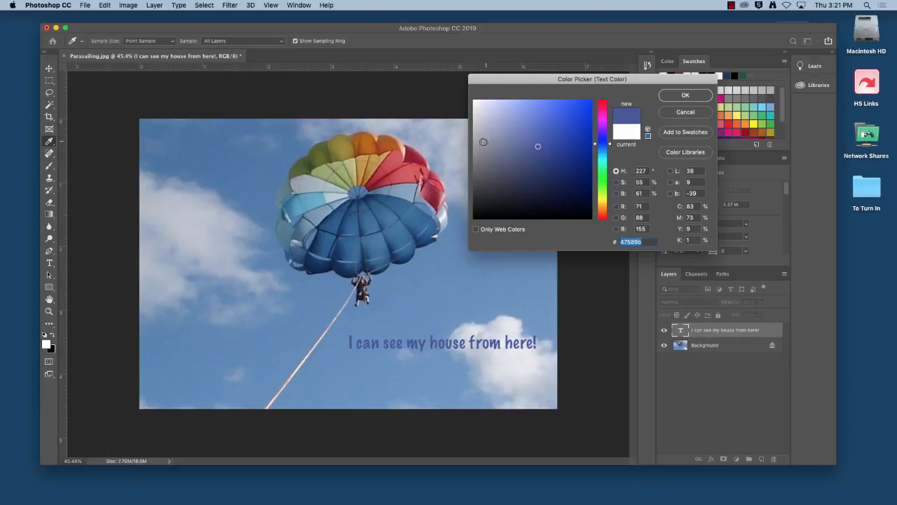
click(418, 154)
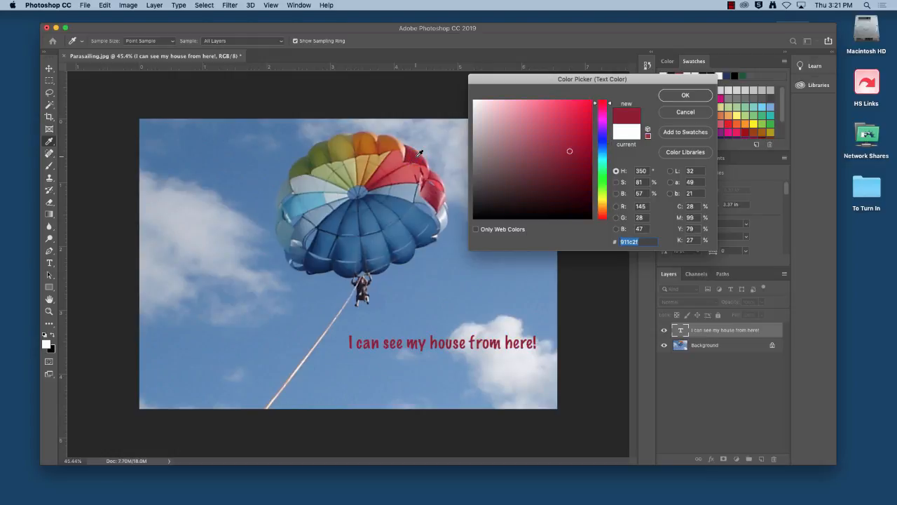
drag(324, 144, 435, 197)
click(686, 94)
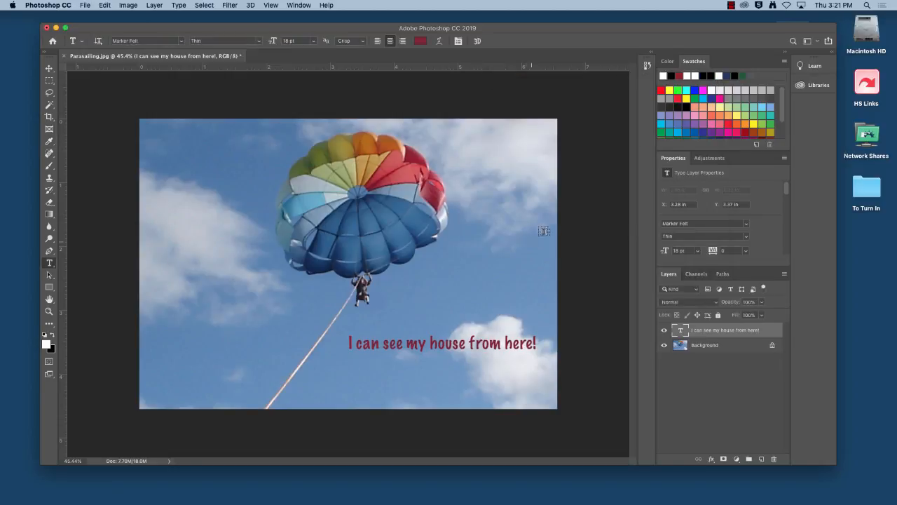
Add a new empty layer above the text layer
click(786, 107)
drag(782, 107, 778, 134)
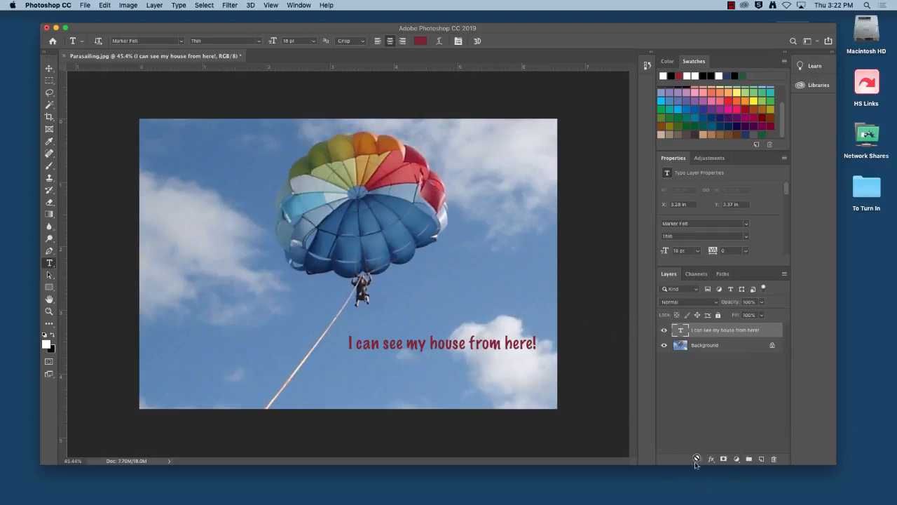
click(762, 459)
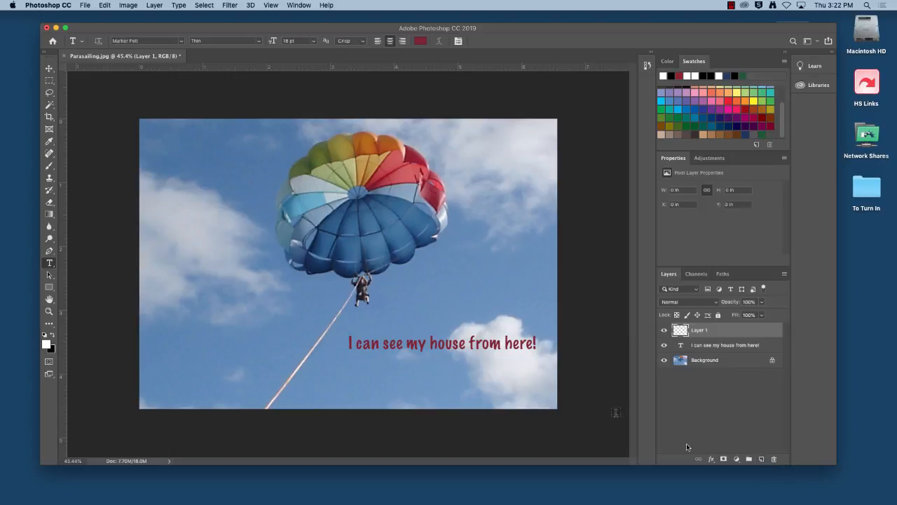
Select the whole image with the Rectangular Marquee and convert the selection into a border selection along its edges
click(49, 69)
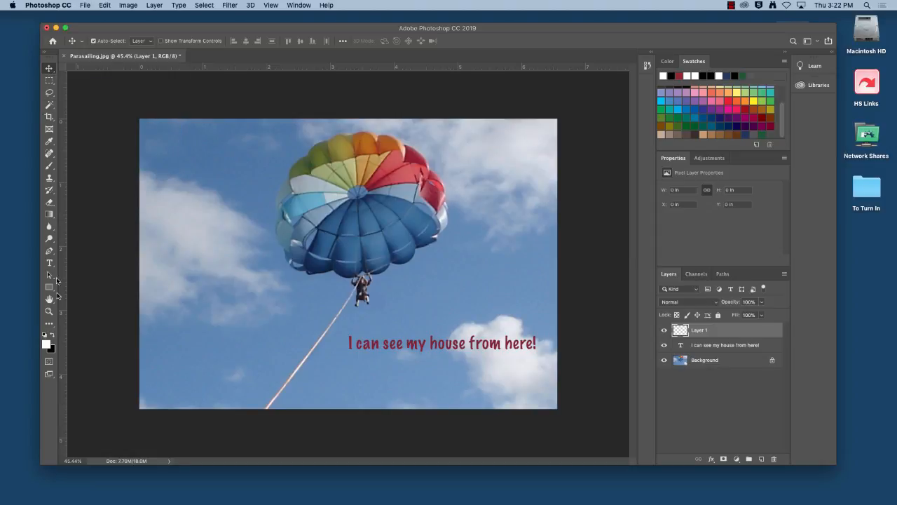
click(51, 84)
drag(128, 114, 610, 441)
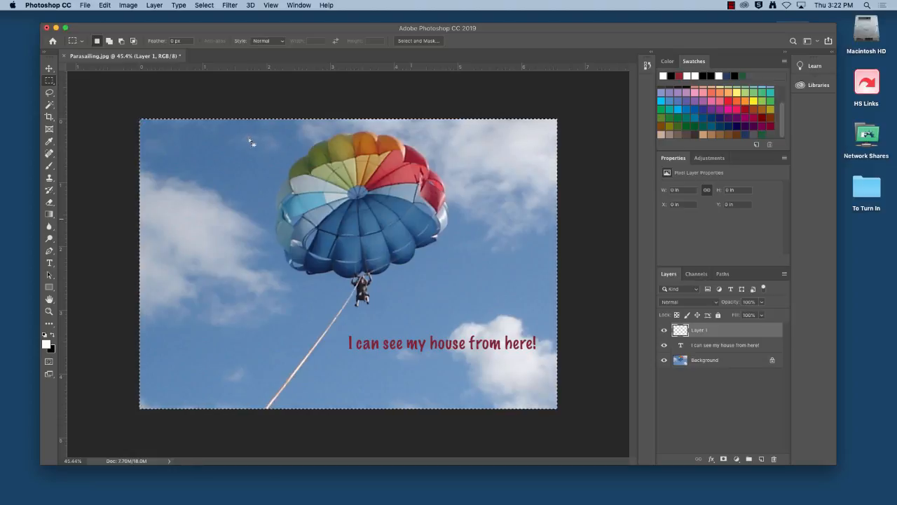
click(204, 5)
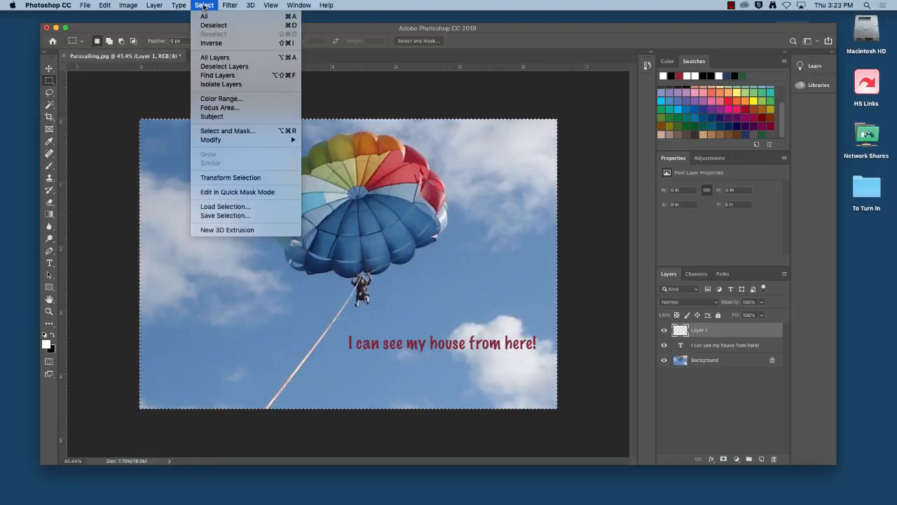
mouse_move(238, 140)
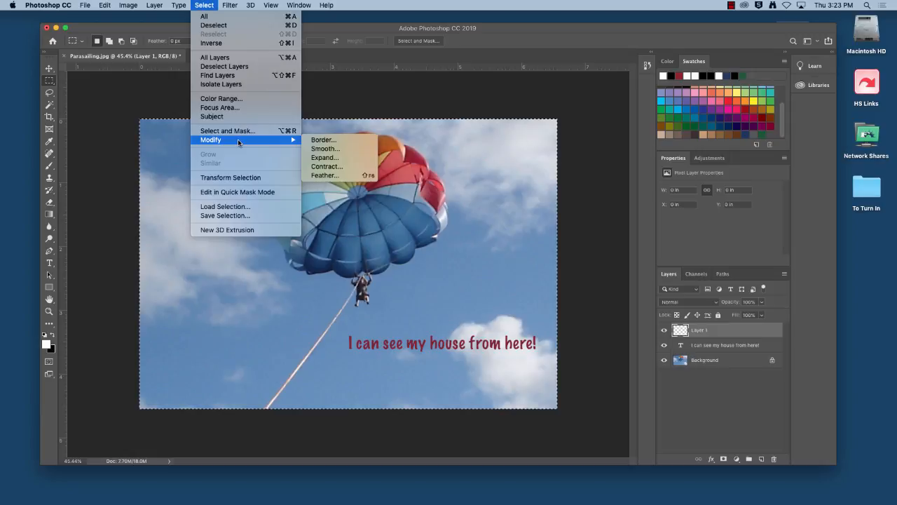
click(325, 141)
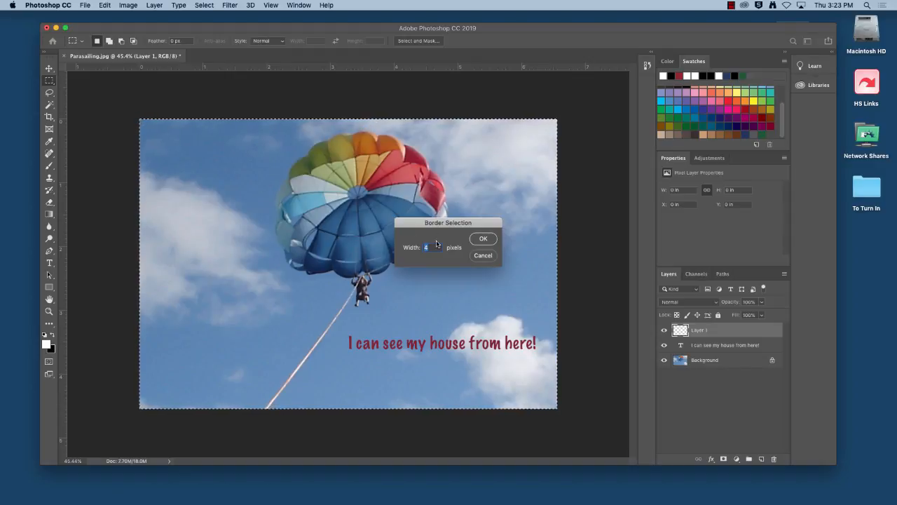
key(Return)
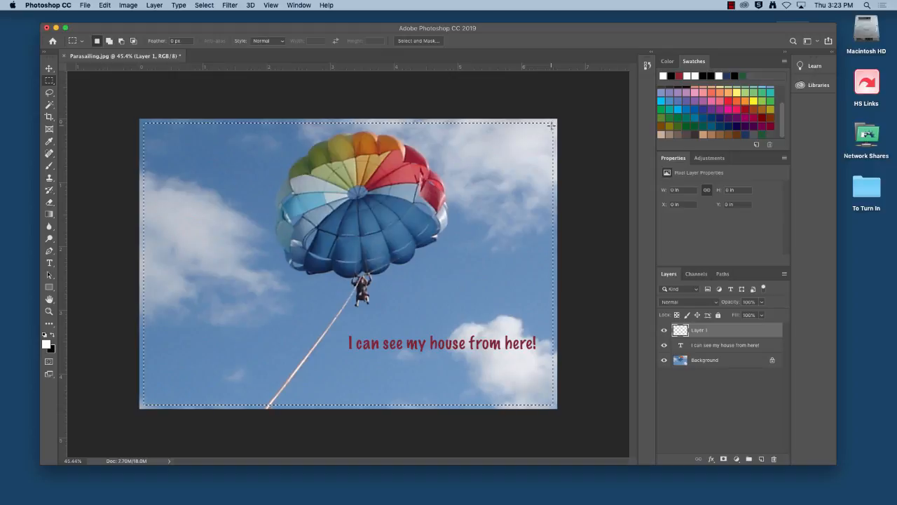
Sample dark red from the parachute and fill the border selection on the new layer with the Paint Bucket
click(50, 141)
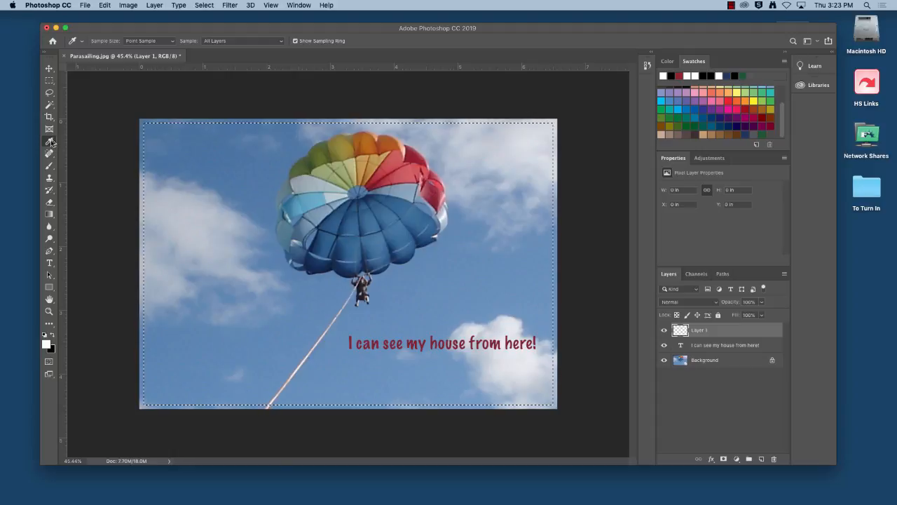
click(416, 153)
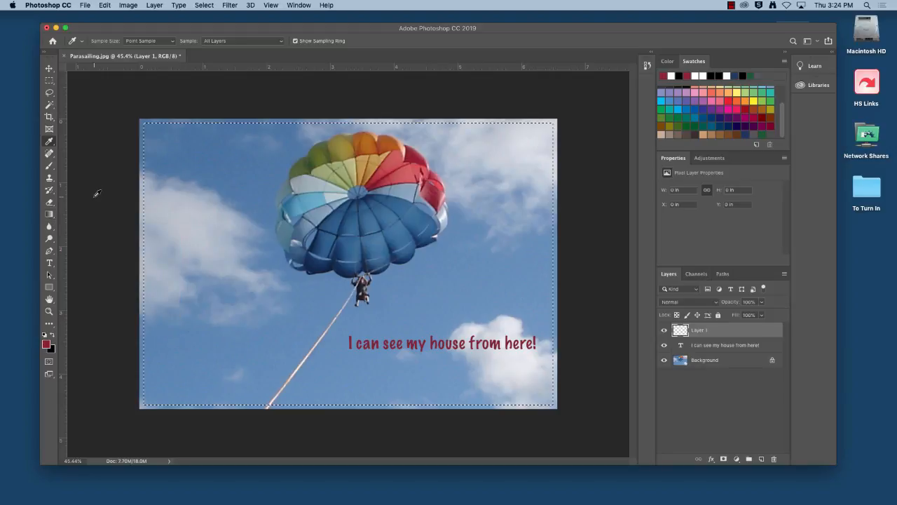
click(49, 216)
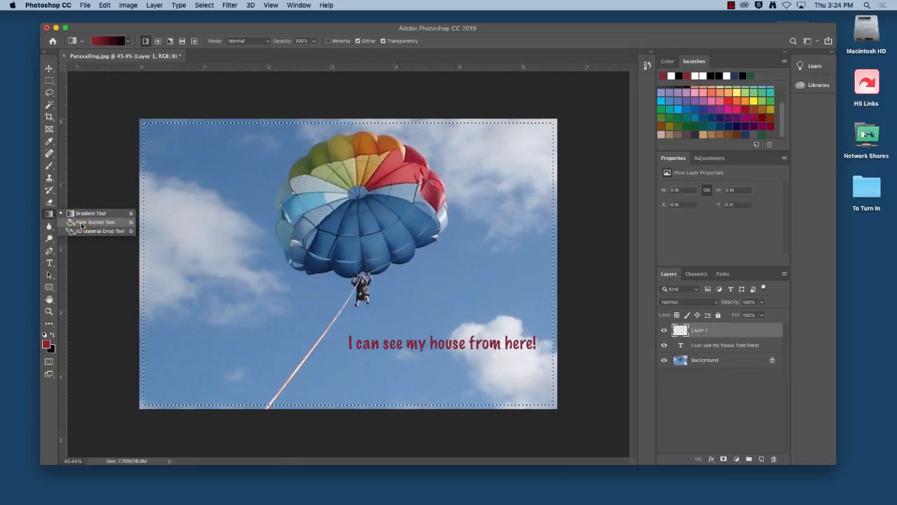
click(80, 223)
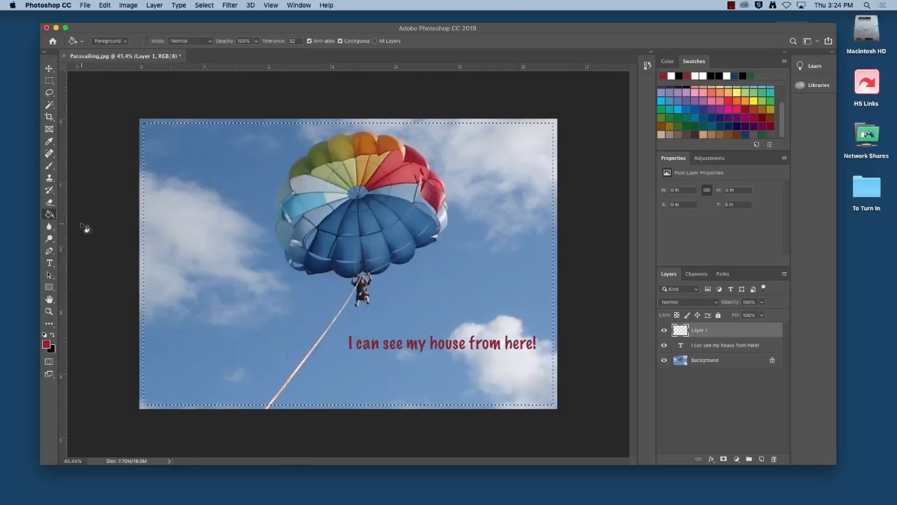
click(136, 116)
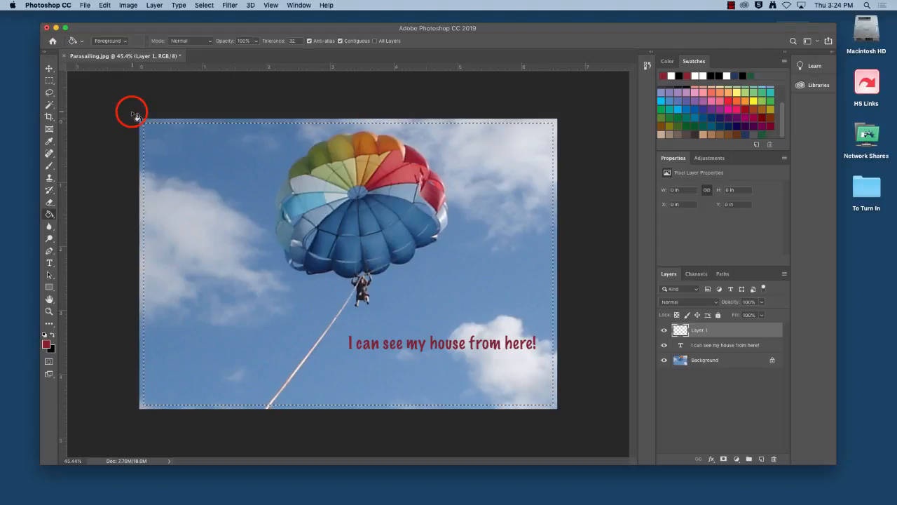
click(141, 134)
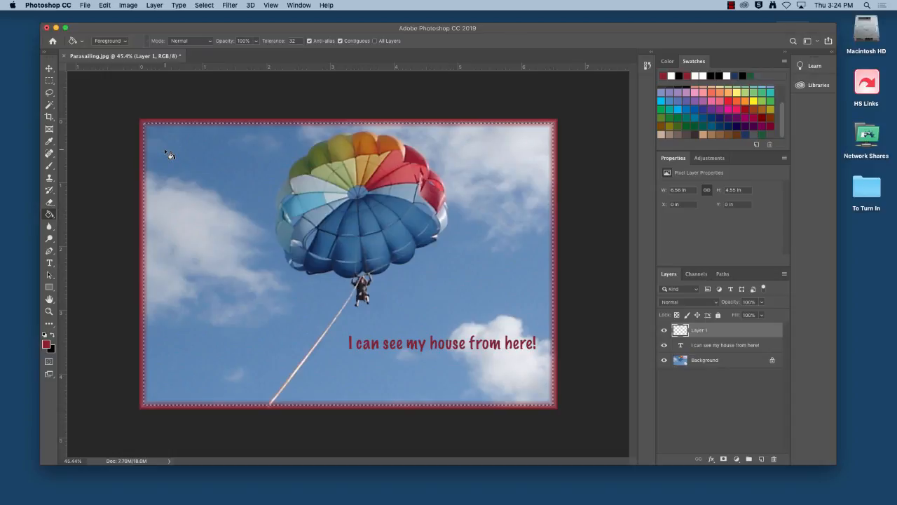
Deselect the border area and rename the layer holding the red frame as Border
click(49, 69)
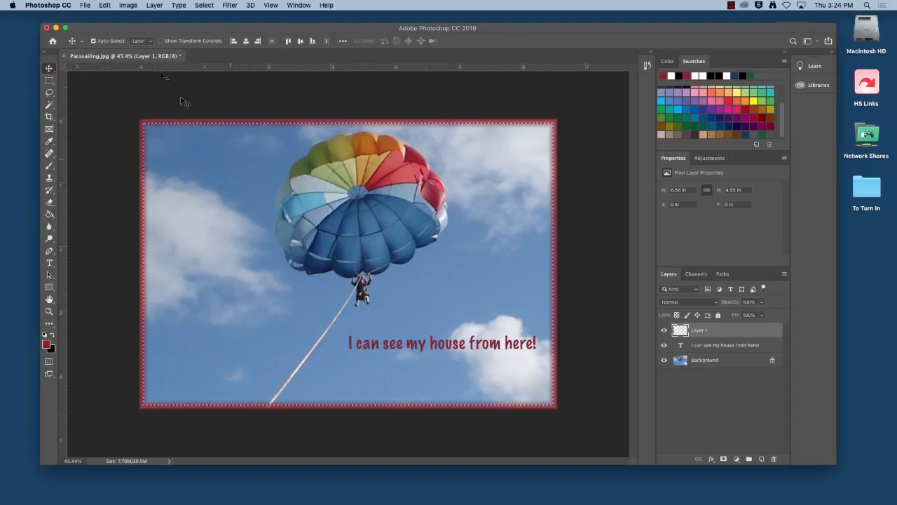
click(207, 6)
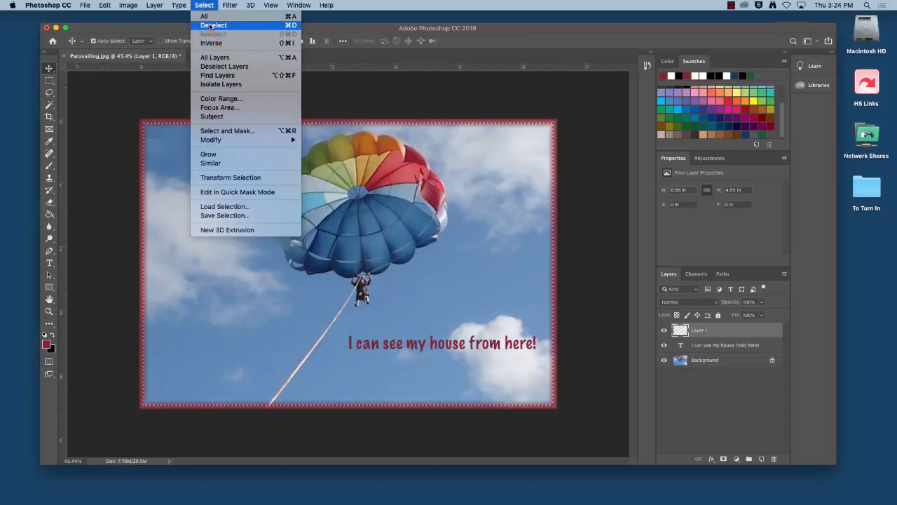
click(208, 27)
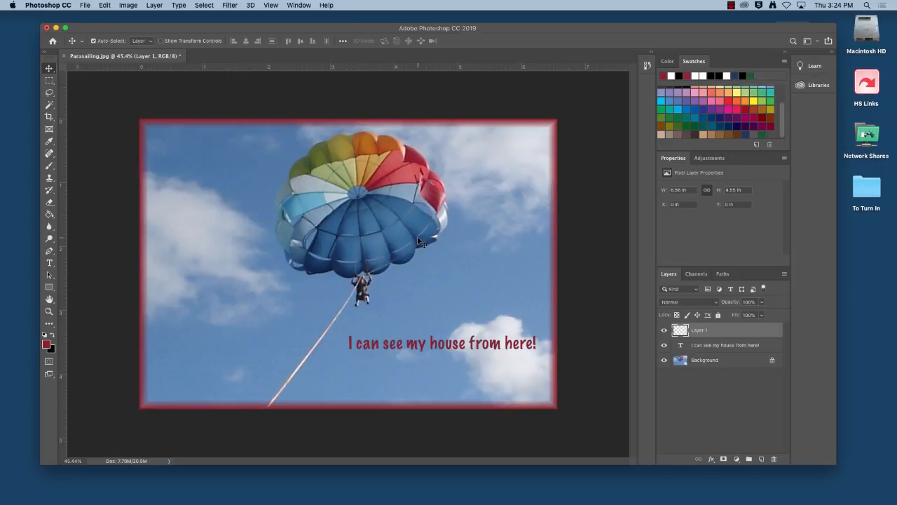
double_click(701, 331)
text(Border)
key(Return)
Start saving the document as a new file and choose the To Turn In folder on the Desktop as its location
click(85, 6)
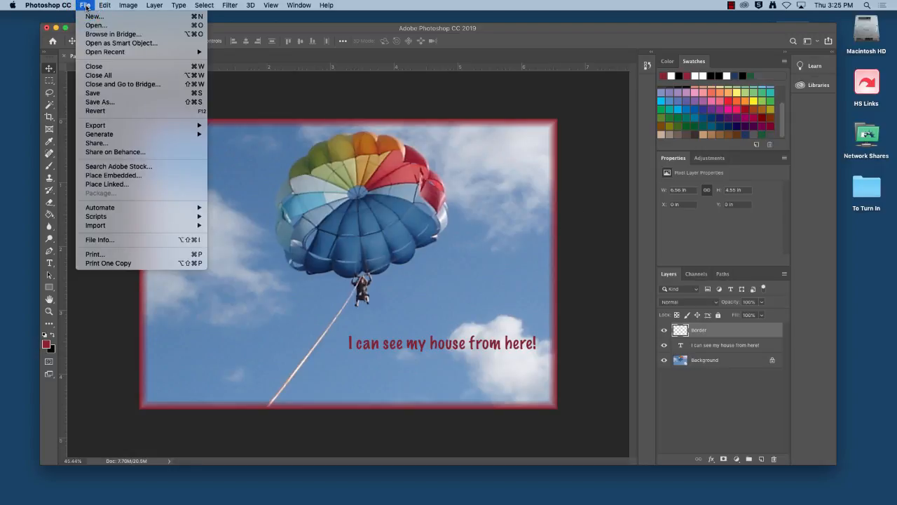
click(99, 101)
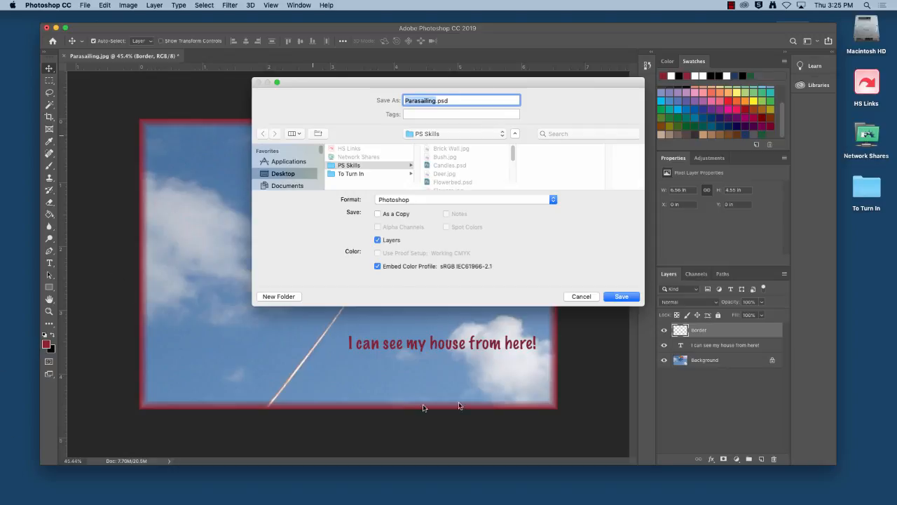
click(345, 170)
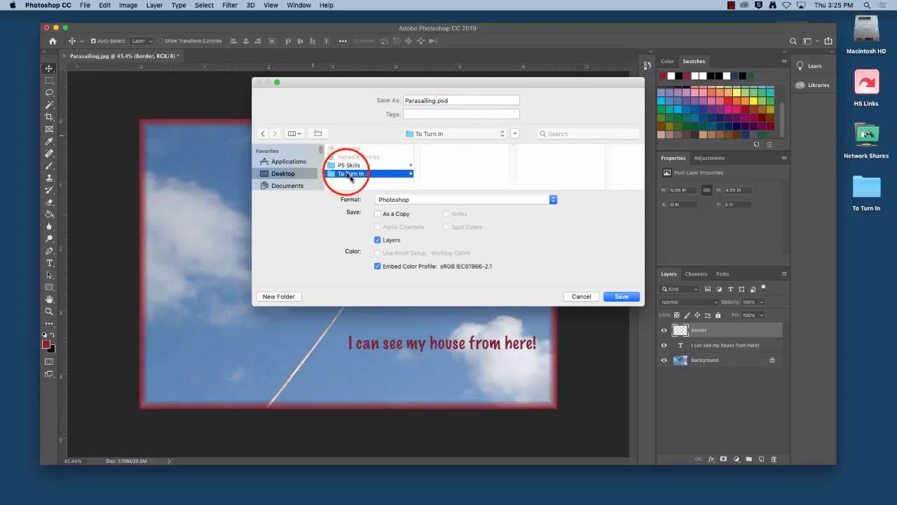
click(515, 133)
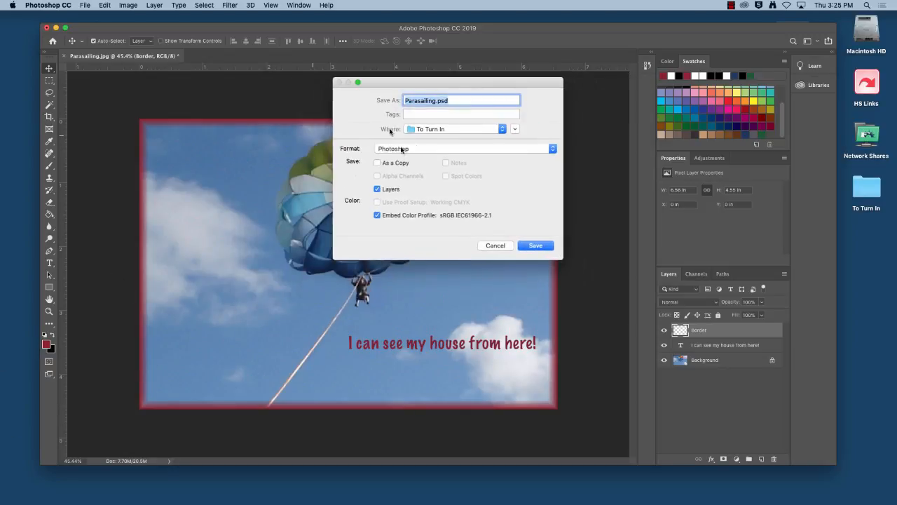
click(502, 130)
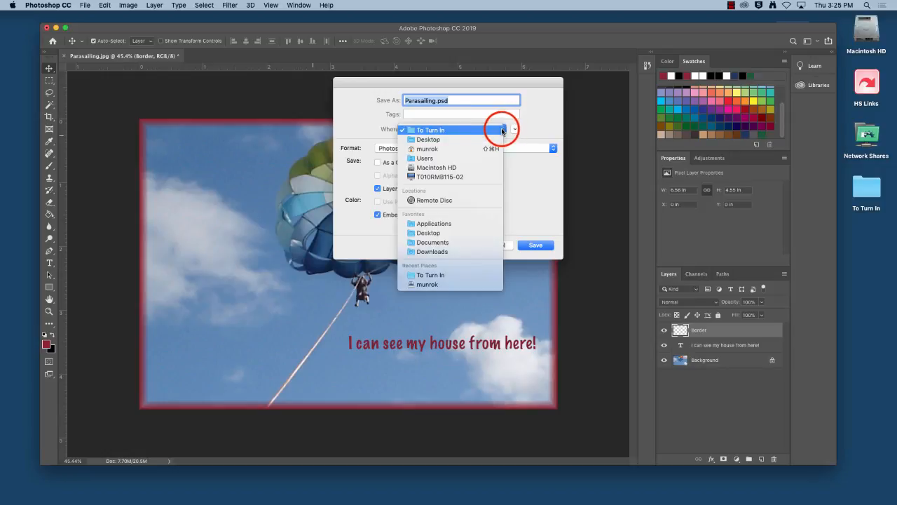
click(516, 131)
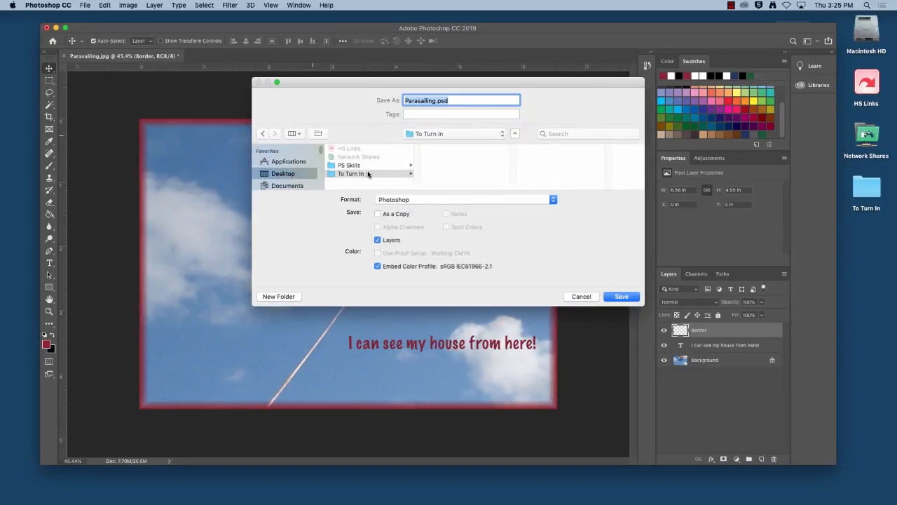
Append an underscore and the student's last name to the Parasailing file name, and save in Photoshop format with layers and Maximize Compatibility
click(435, 100)
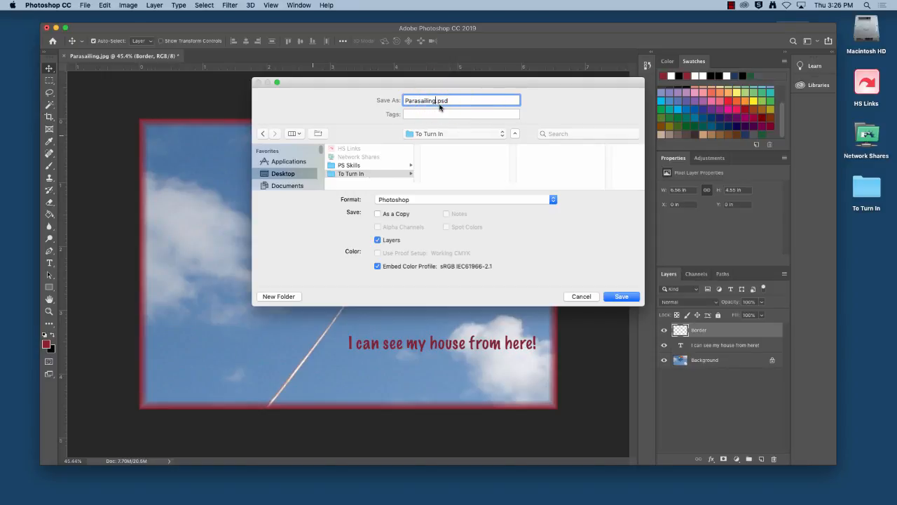
text(_Munro)
click(420, 199)
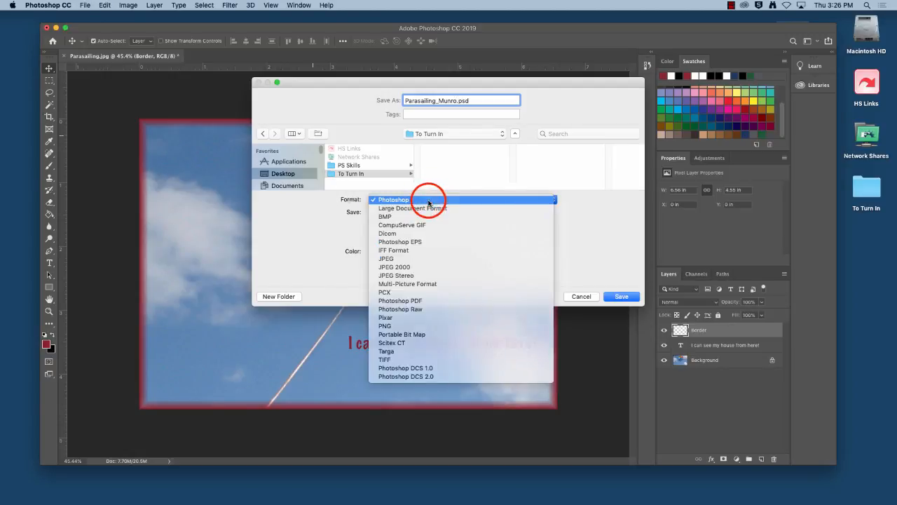
click(428, 202)
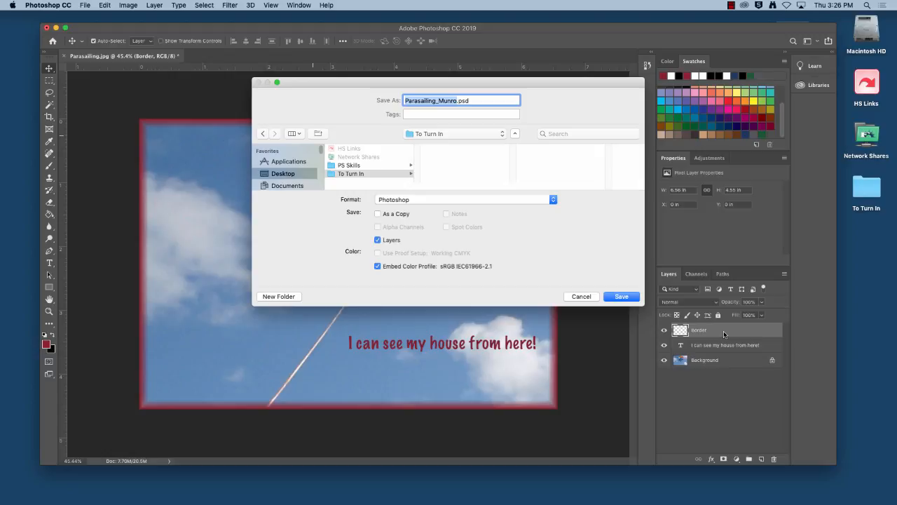
click(622, 296)
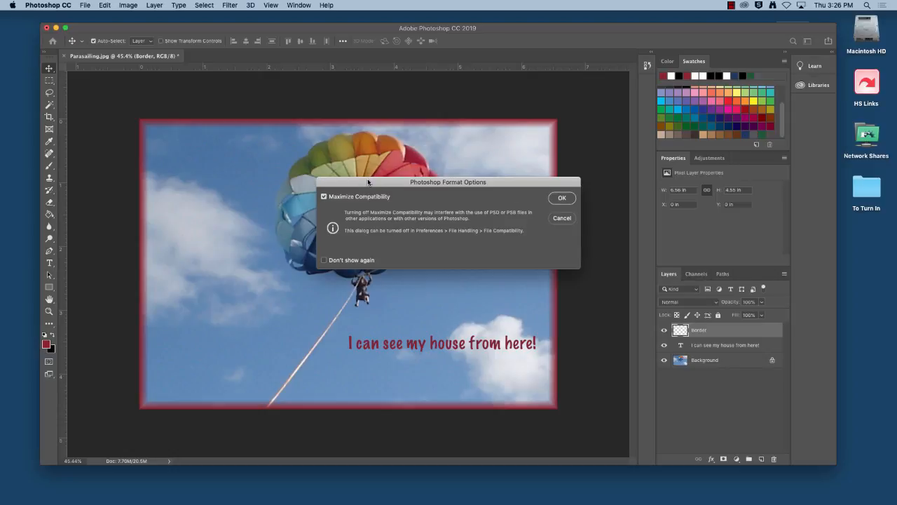
click(562, 198)
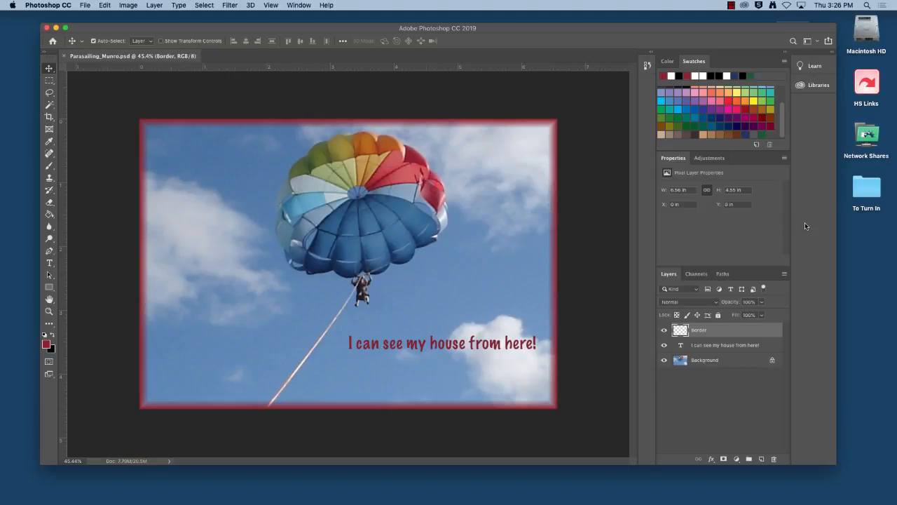
Check the To Turn In folder on the desktop for the saved Photoshop file and return to Photoshop
click(868, 186)
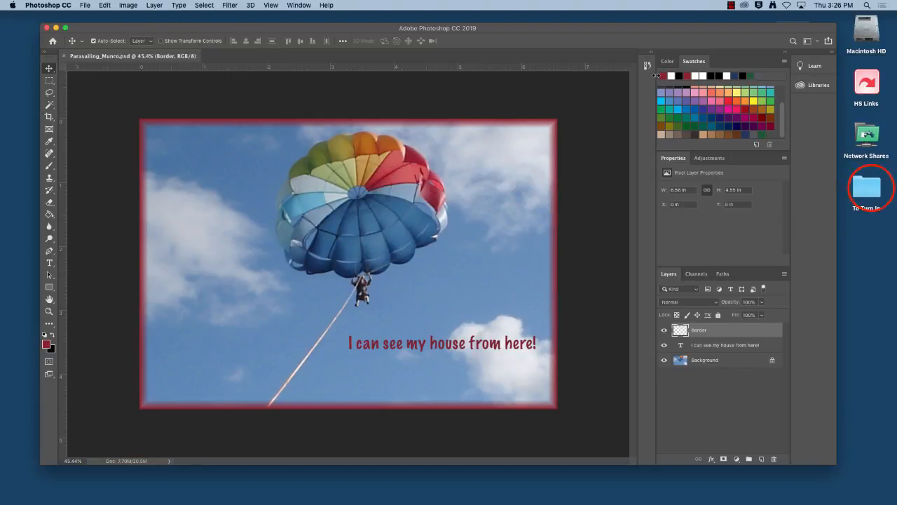
double_click(869, 185)
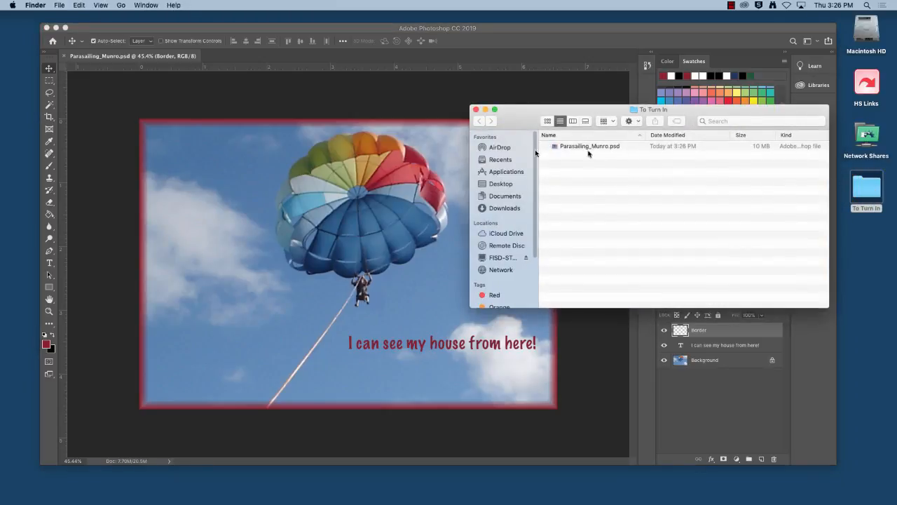
click(587, 35)
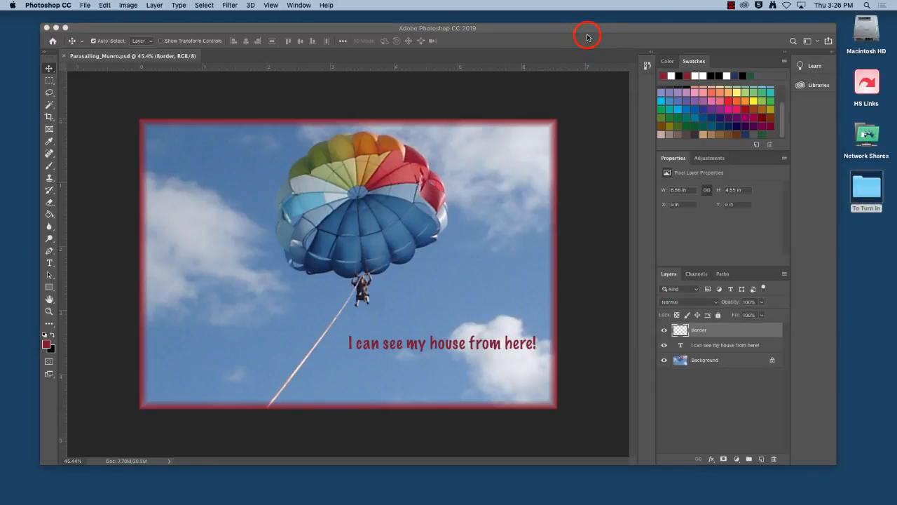
double_click(873, 190)
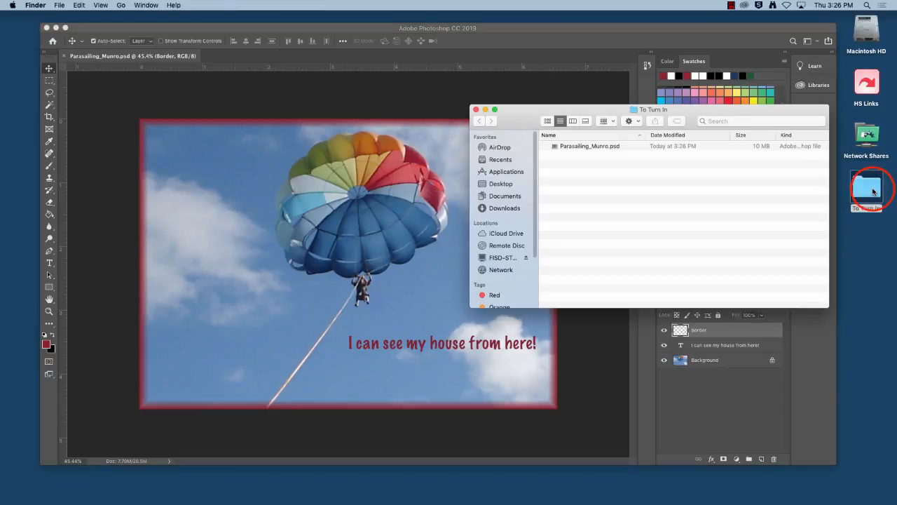
click(658, 32)
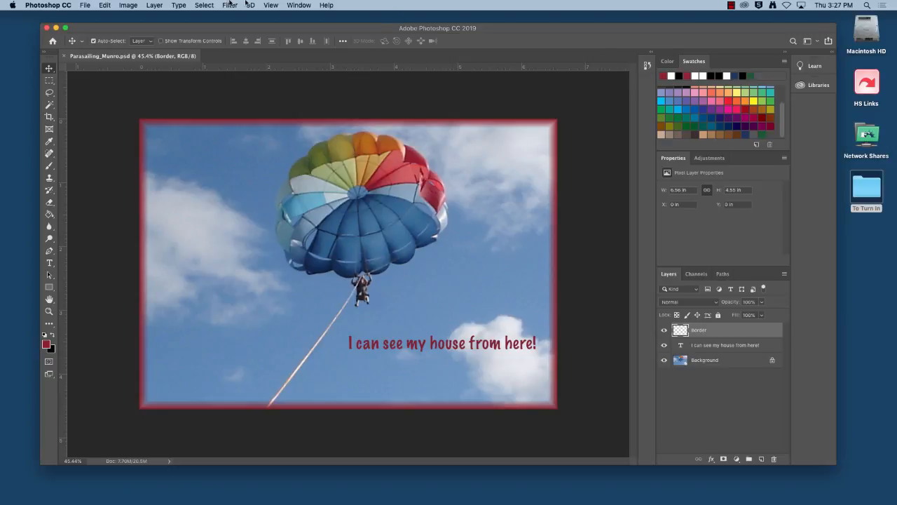
Save a copy of the document in JPEG format to the To Turn In folder, keeping the same file name
click(84, 5)
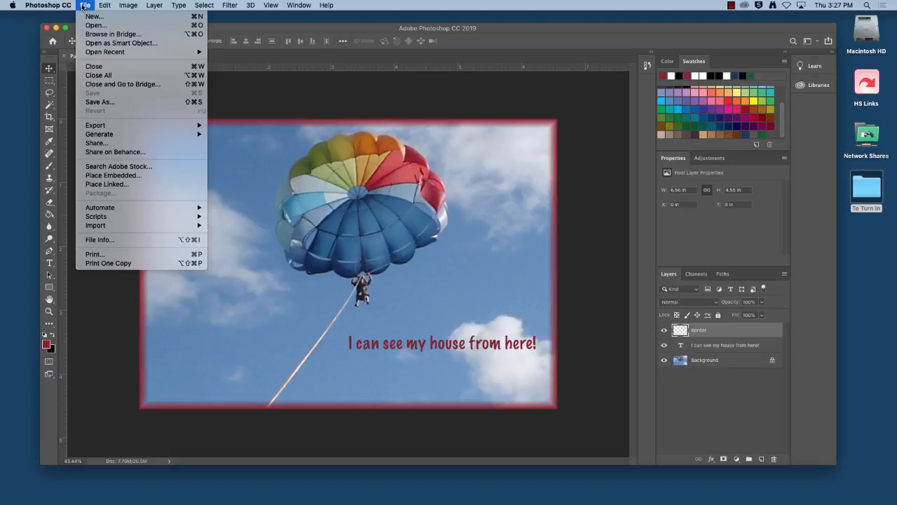
click(103, 102)
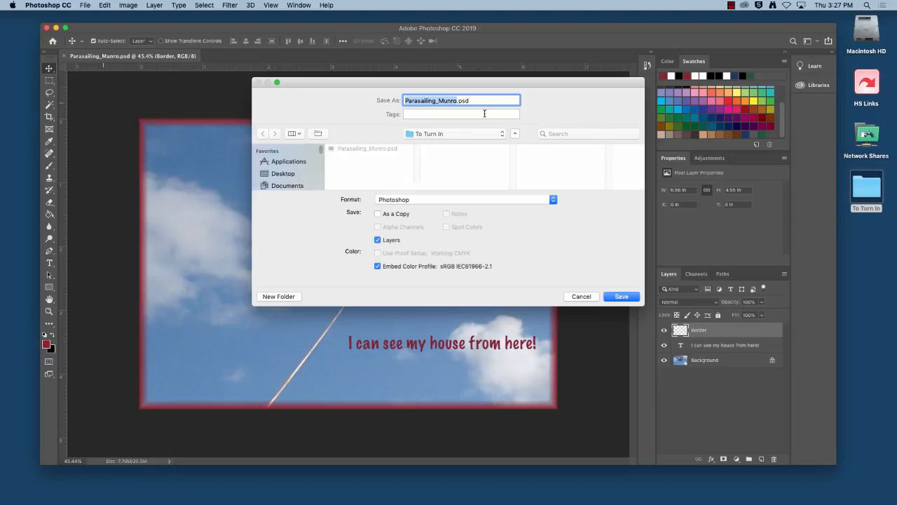
drag(452, 301, 431, 439)
drag(547, 82, 549, 46)
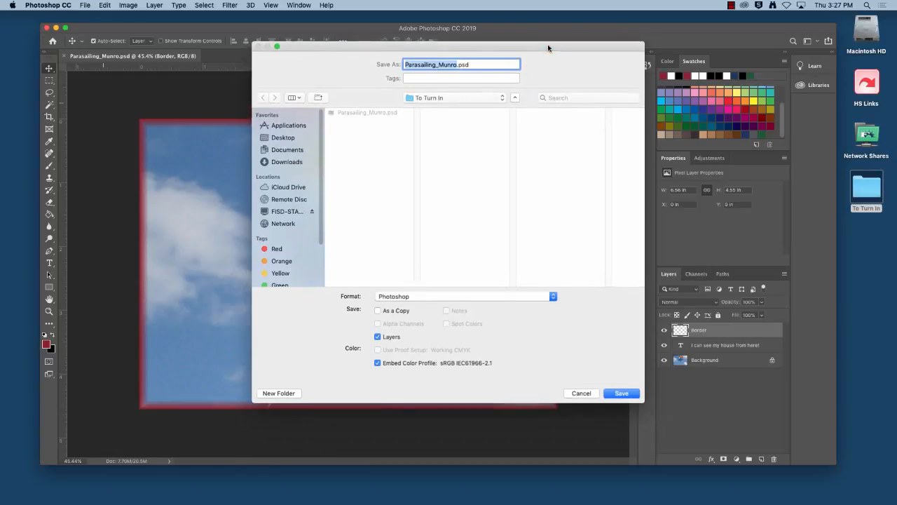
click(377, 296)
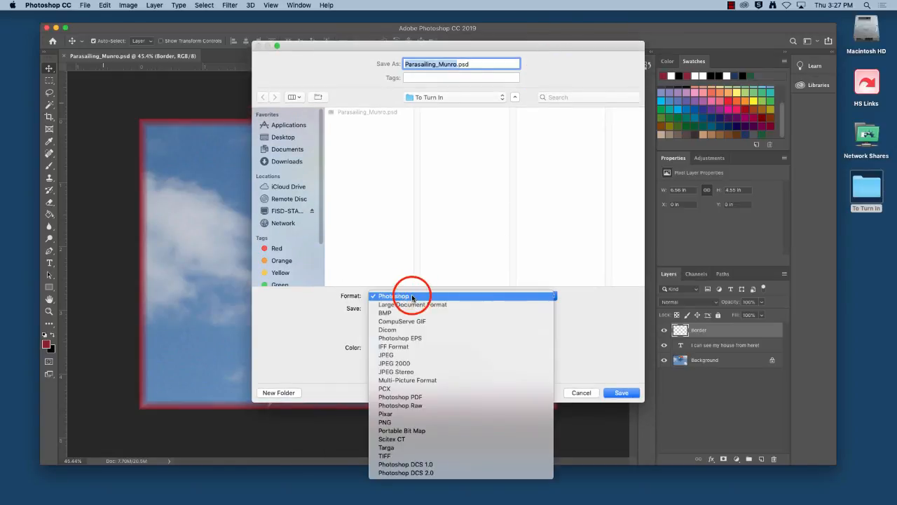
click(388, 354)
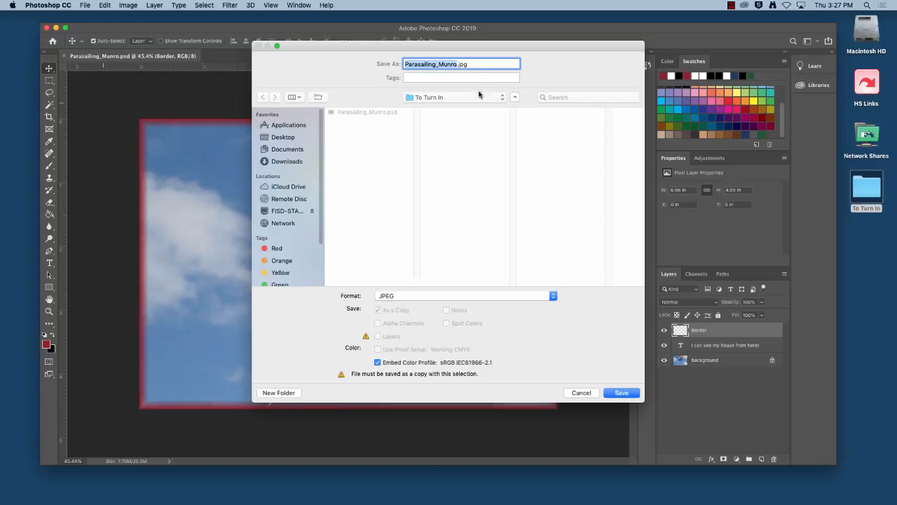
click(626, 393)
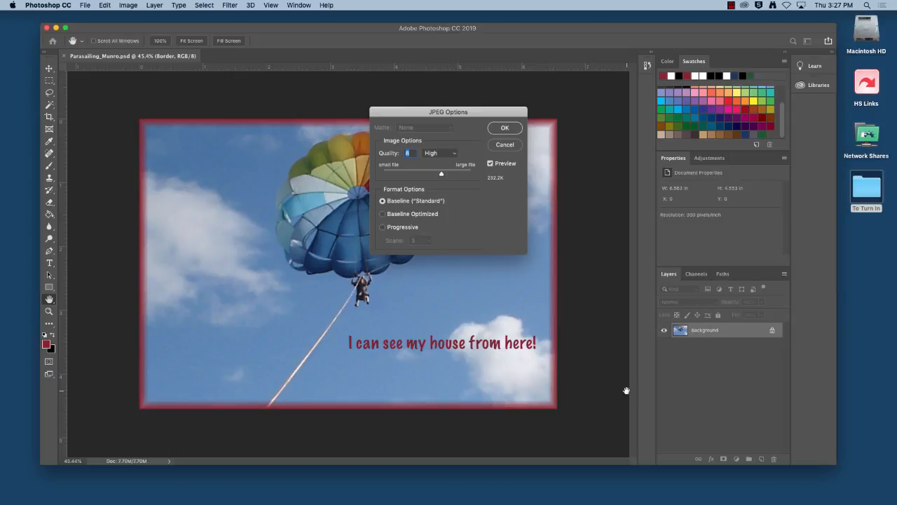
Set the JPEG quality to Medium (5), keep the Baseline ("Standard") format option, and finish the save
click(449, 153)
click(449, 153)
click(448, 153)
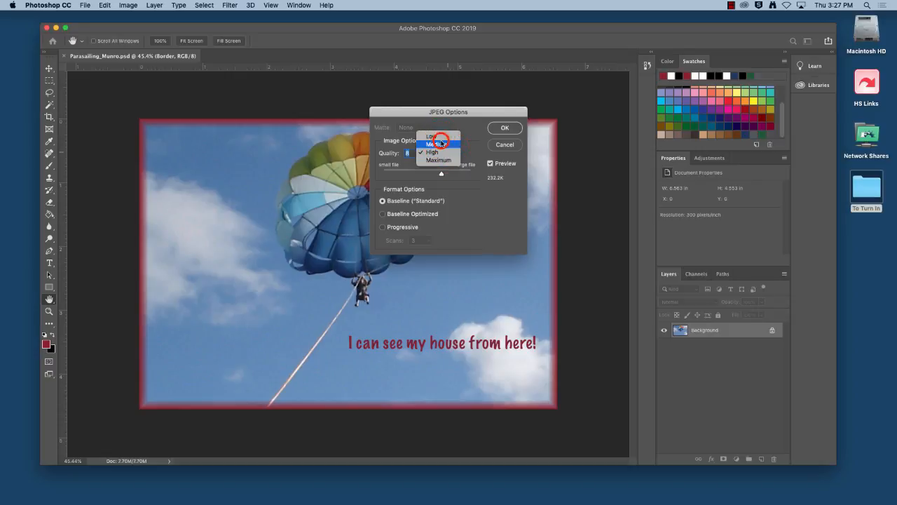
click(438, 136)
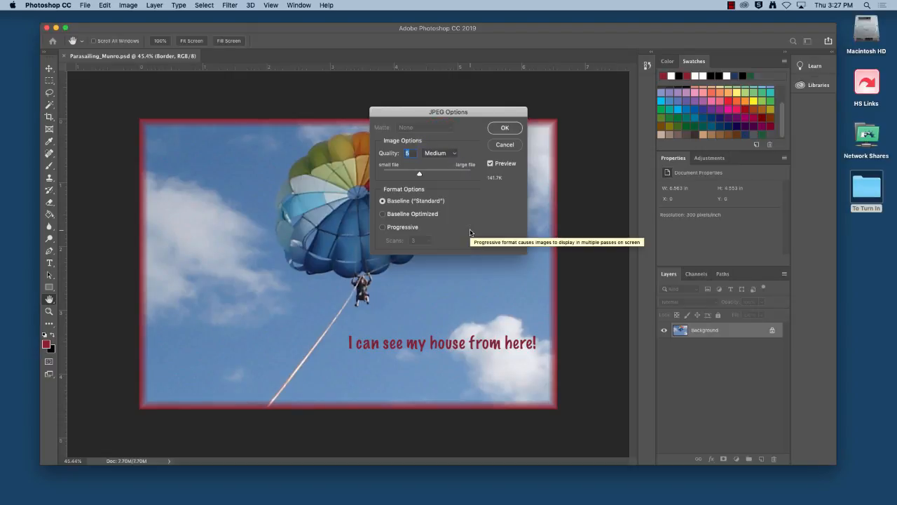
click(505, 128)
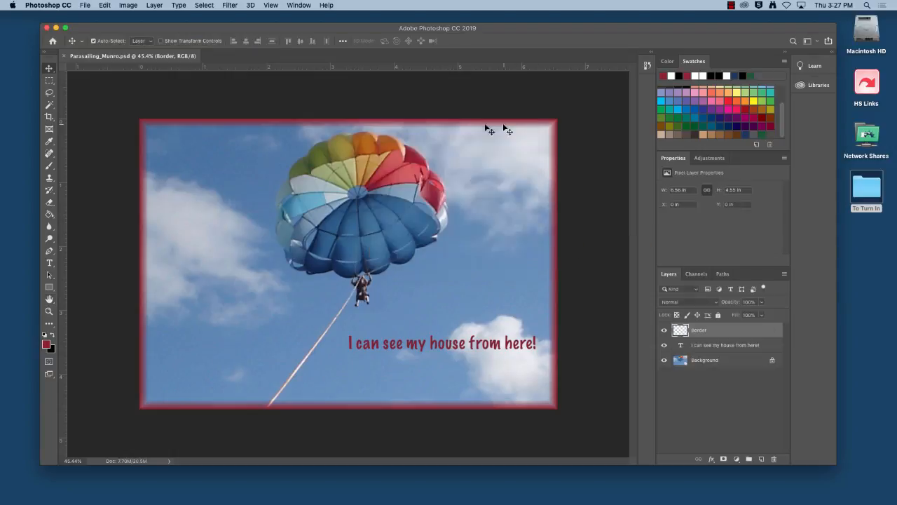
Open the To Turn In folder on the desktop, view the saved JPEG in Preview, and close the image
click(869, 187)
double_click(872, 188)
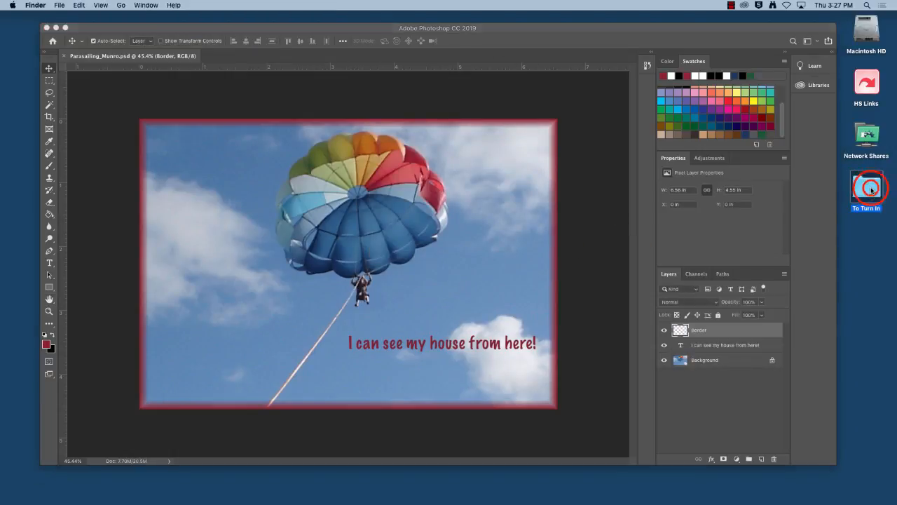
click(613, 147)
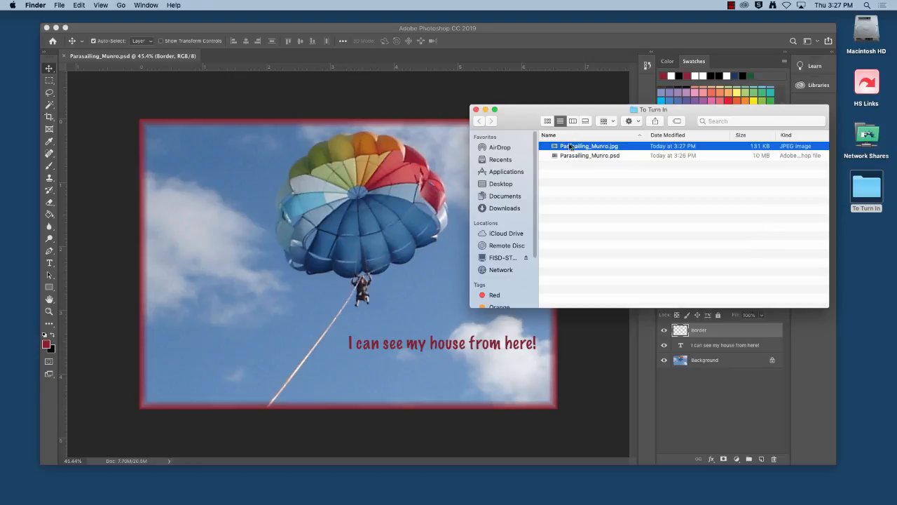
click(62, 29)
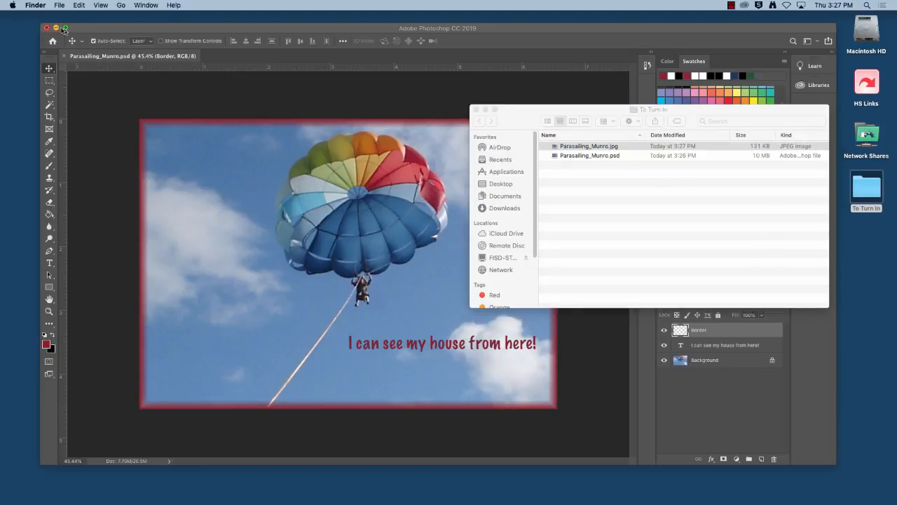
mouse_move(495, 499)
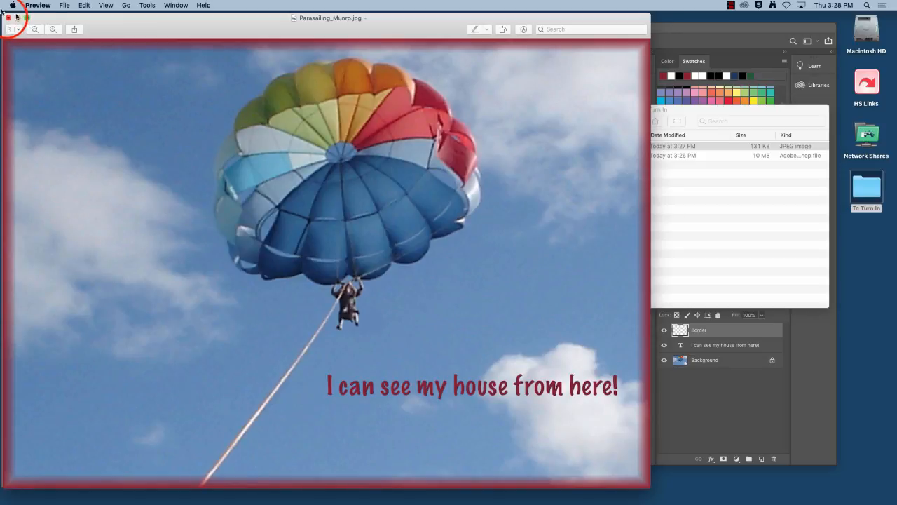
key(super+w)
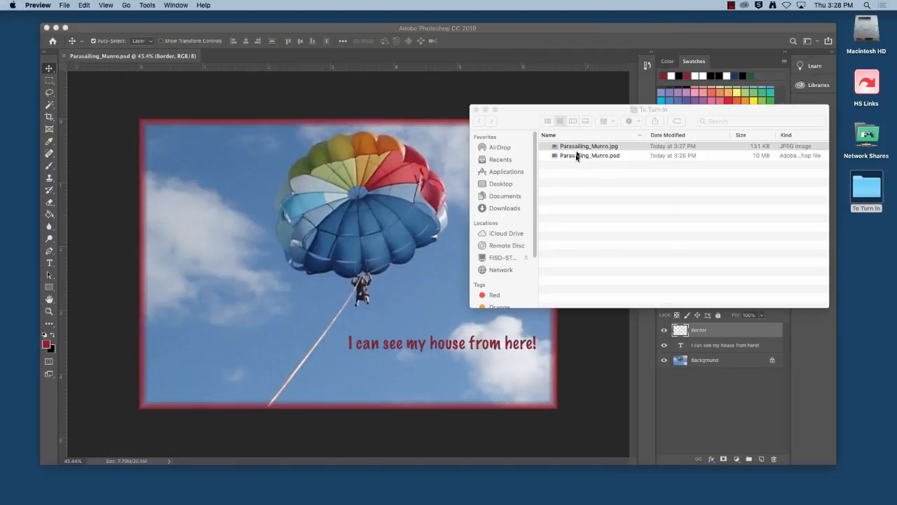